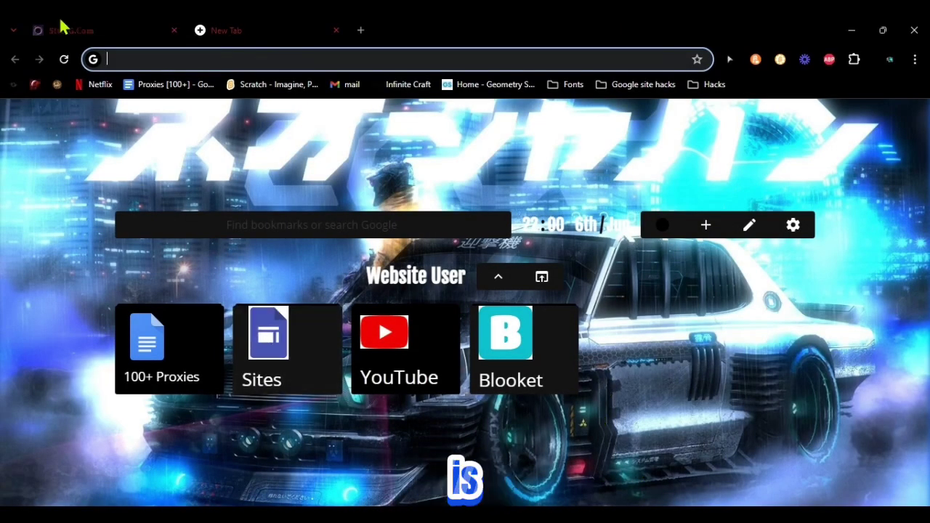
# Step: Switch to the Site-G.Com tab and browse its navigation menus, including Google Site Solutions
pyautogui.click(61, 28)
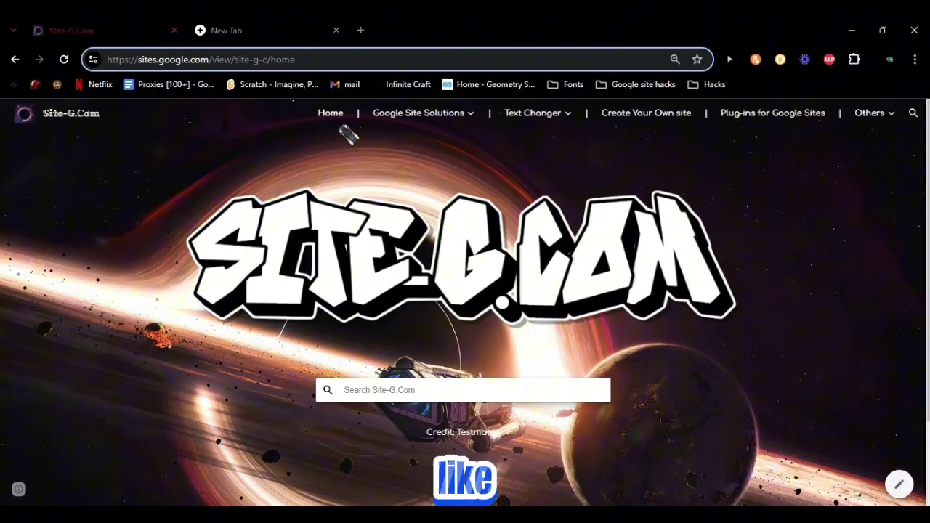
pyautogui.moveTo(399, 125)
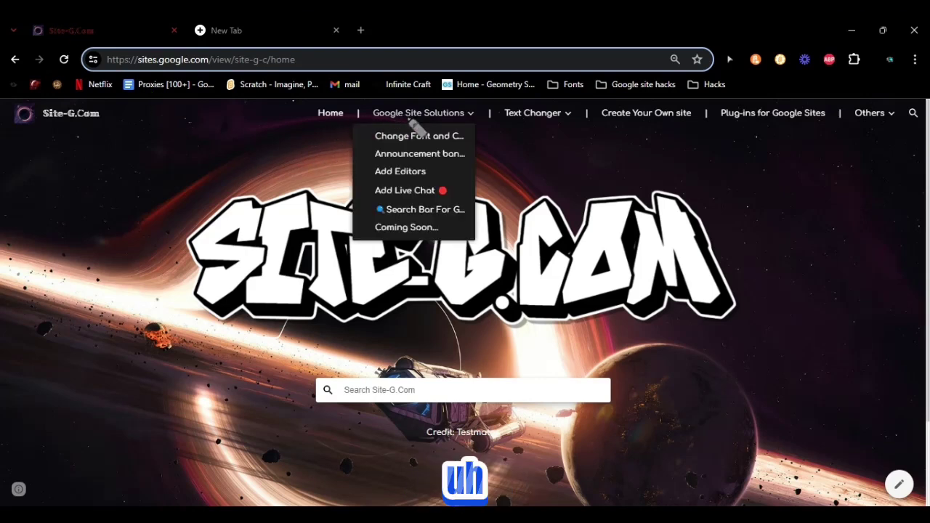
pyautogui.moveTo(527, 122)
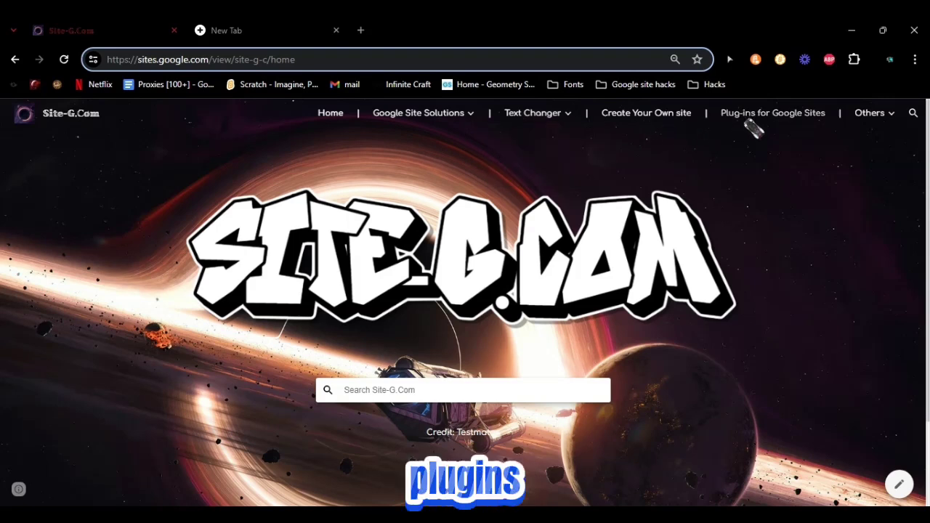
pyautogui.moveTo(872, 125)
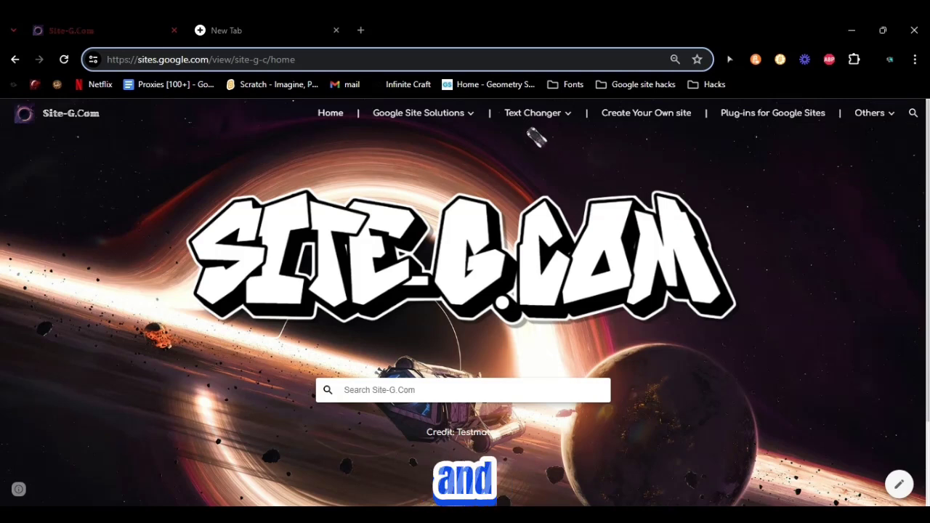
pyautogui.moveTo(560, 125)
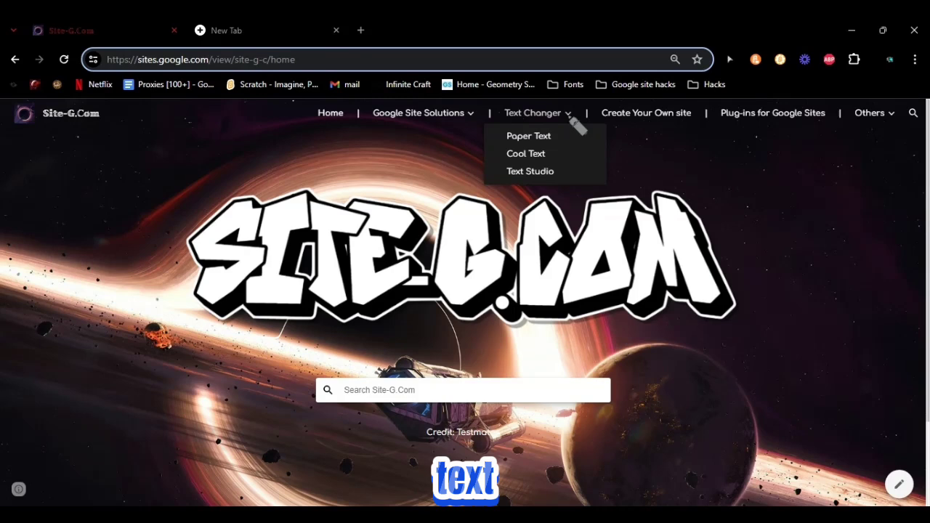
pyautogui.moveTo(469, 114)
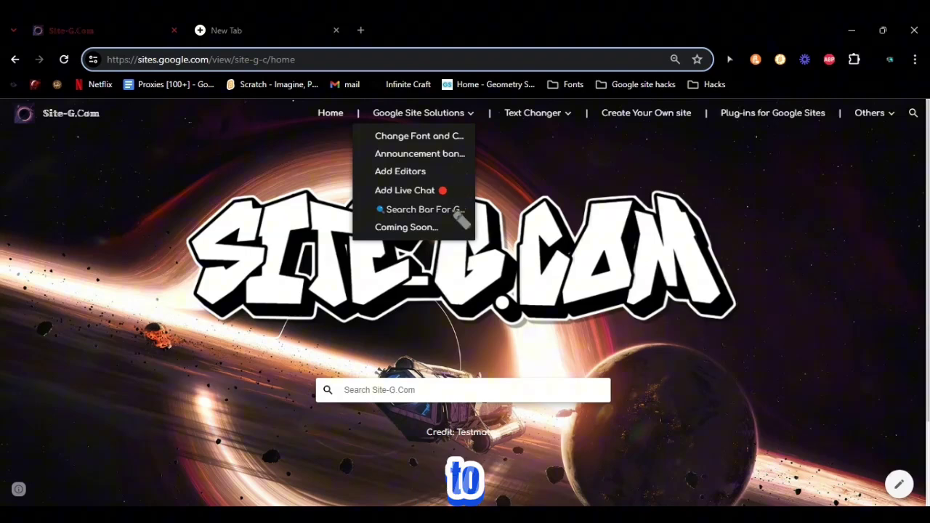
# Step: Open Site-G.com's Search Bar For Google Sites code page
pyautogui.scroll(-5, 473, 264)
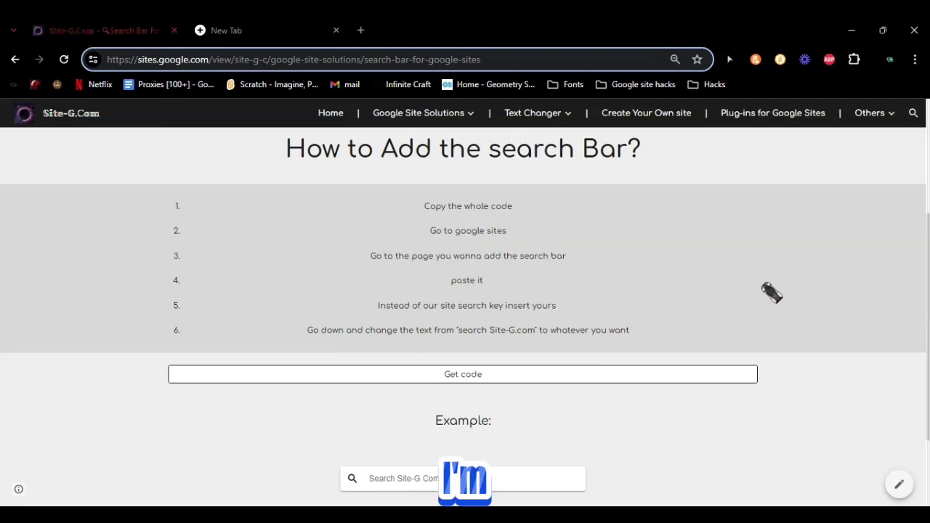
pyautogui.scroll(-2, 772, 293)
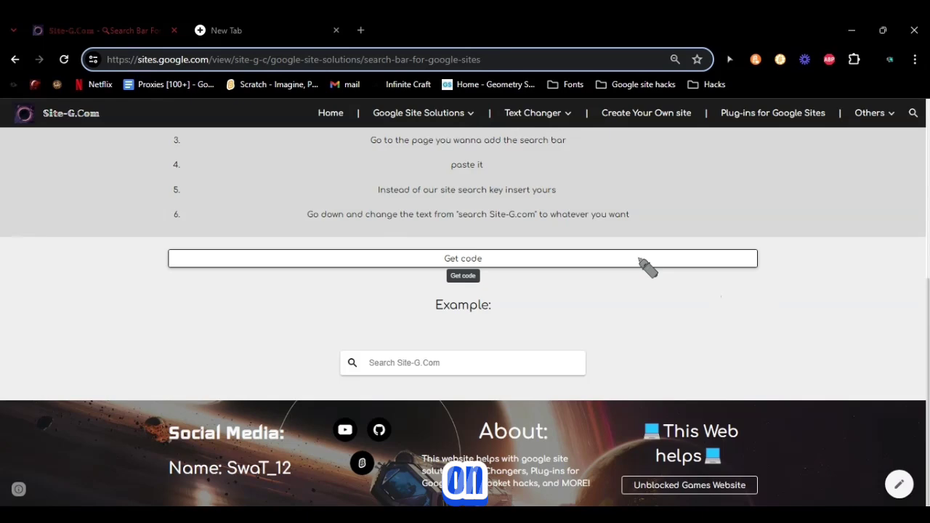
pyautogui.click(640, 259)
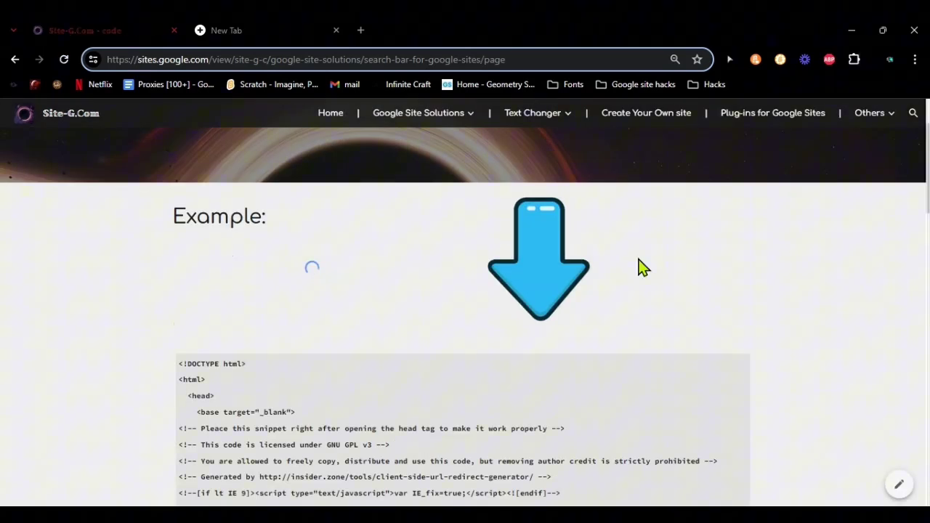
# Step: Select all the search-bar HTML code, then open a fresh blank tab
pyautogui.scroll(-1, 646, 269)
pyautogui.doubleClick(236, 344)
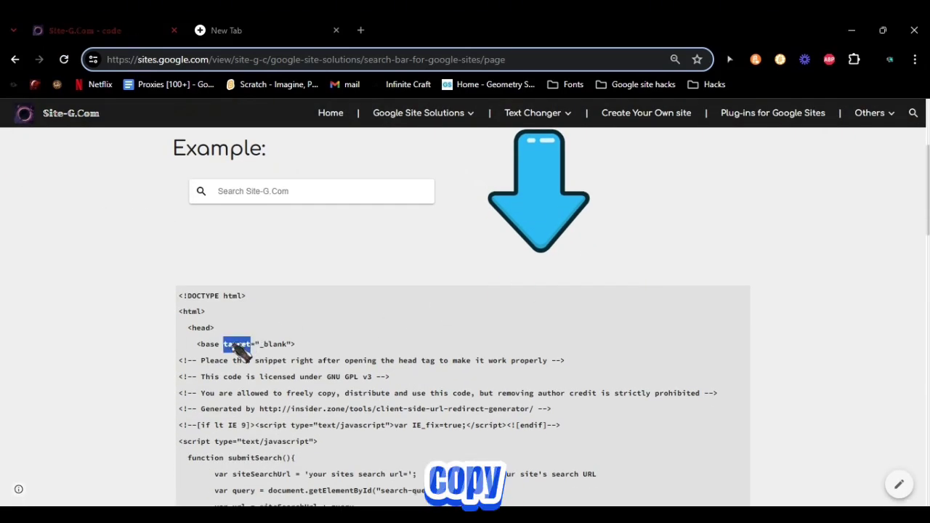
pyautogui.click(186, 301)
pyautogui.moveTo(188, 303); pyautogui.dragTo(302, 336)
pyautogui.scroll(-5, 305, 365)
pyautogui.scroll(-10, 308, 371)
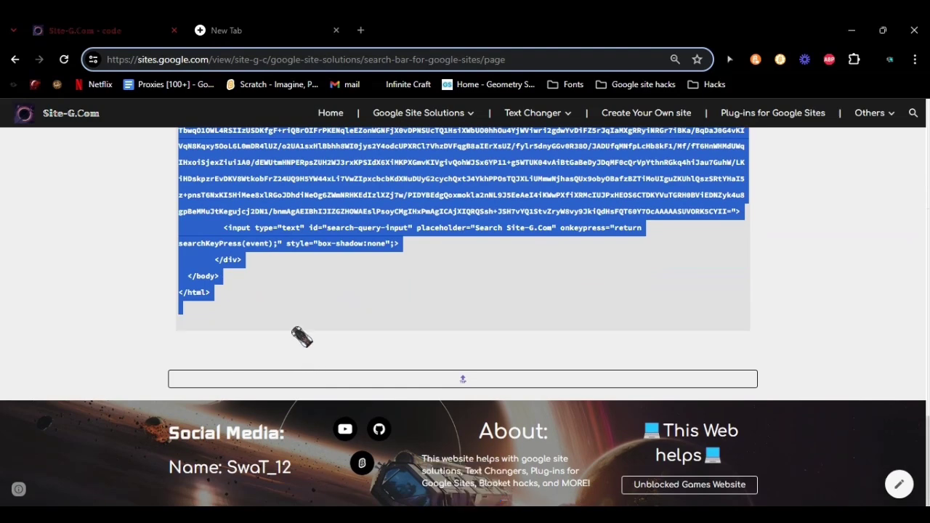
pyautogui.click(366, 31)
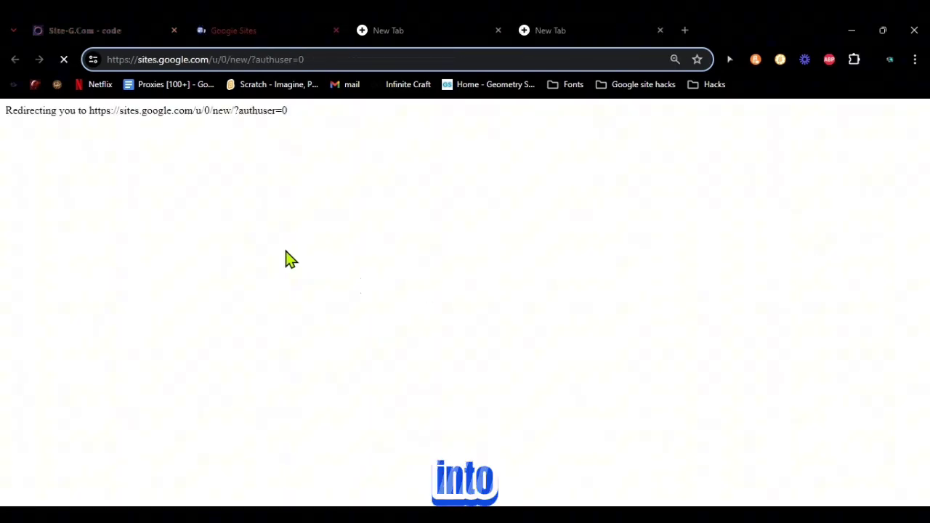
# Step: Create a blank site and change its page title to 'Title'
pyautogui.click(190, 221)
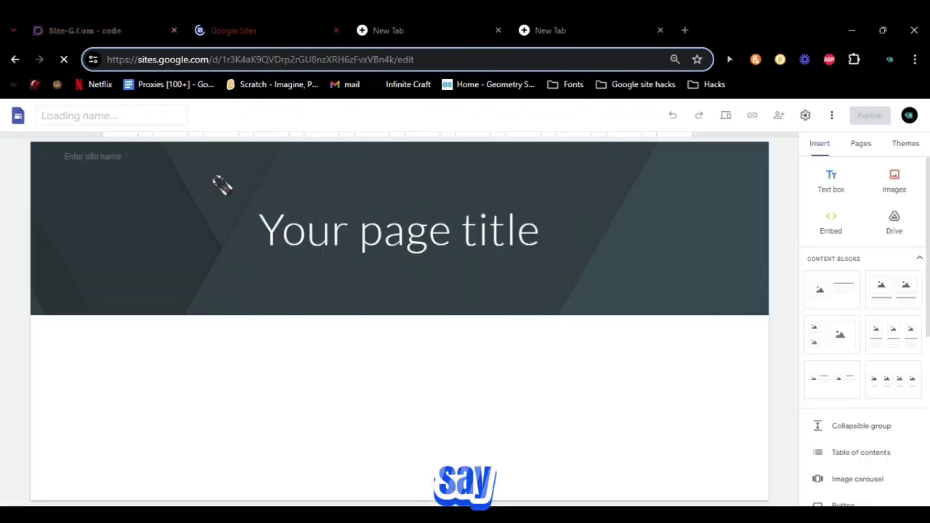
pyautogui.tripleClick(321, 216)
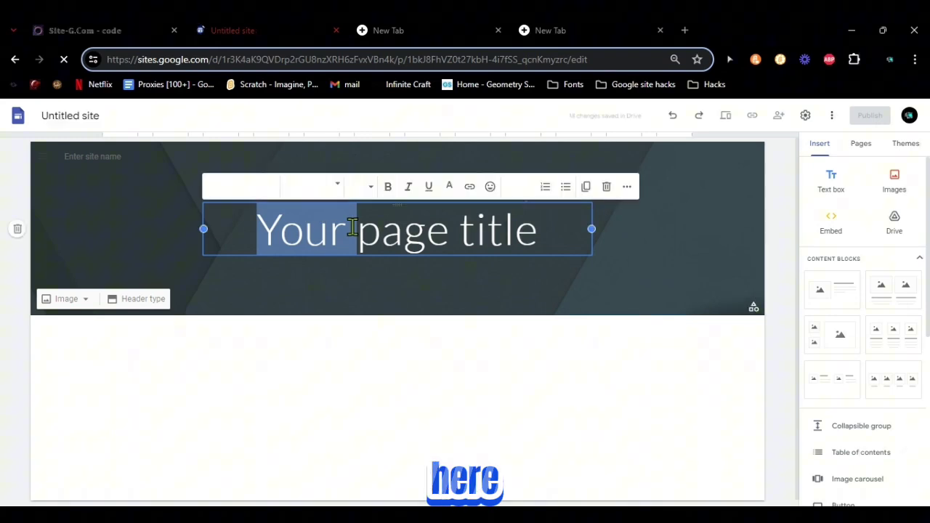
pyautogui.press('BackSpace')
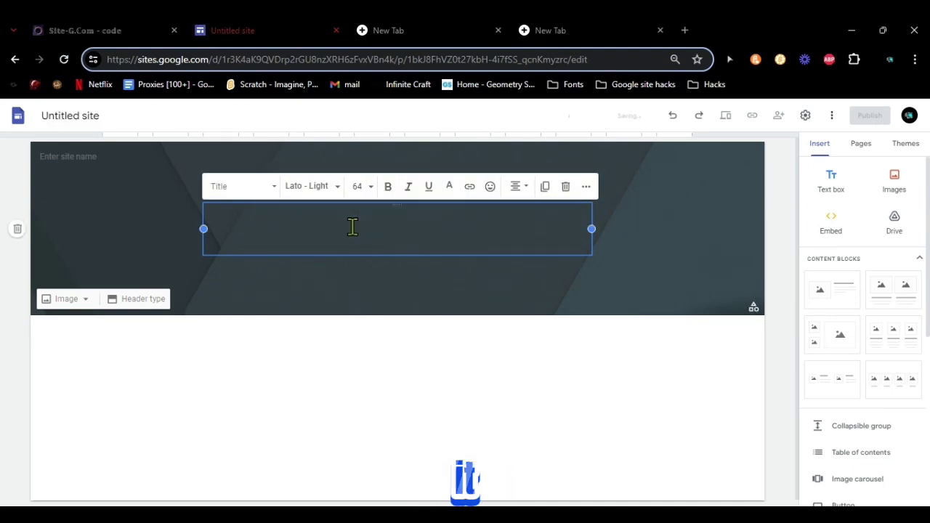
pyautogui.write('Title')
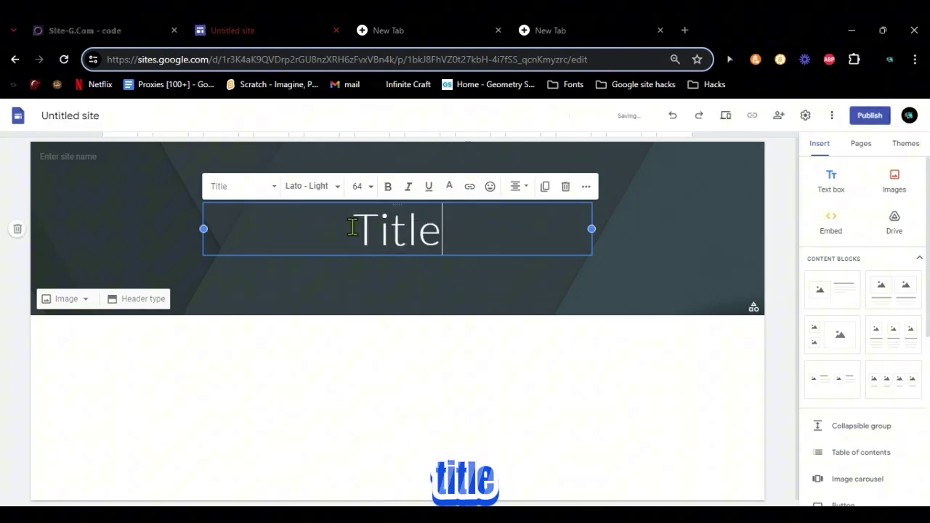
pyautogui.doubleClick(353, 226)
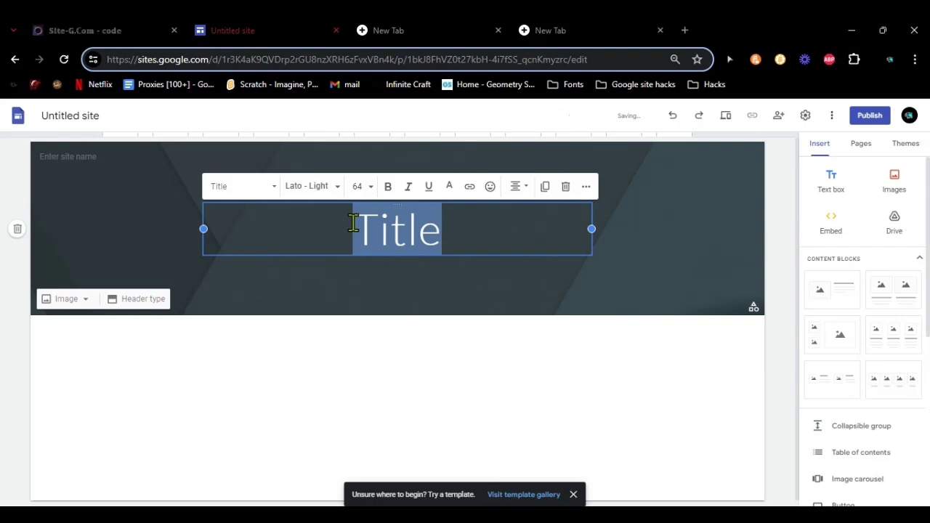
# Step: Set the site name to 'Title' and bring up the Embed from the web dialog
pyautogui.click(50, 158)
pyautogui.write('Title')
pyautogui.press('Return')
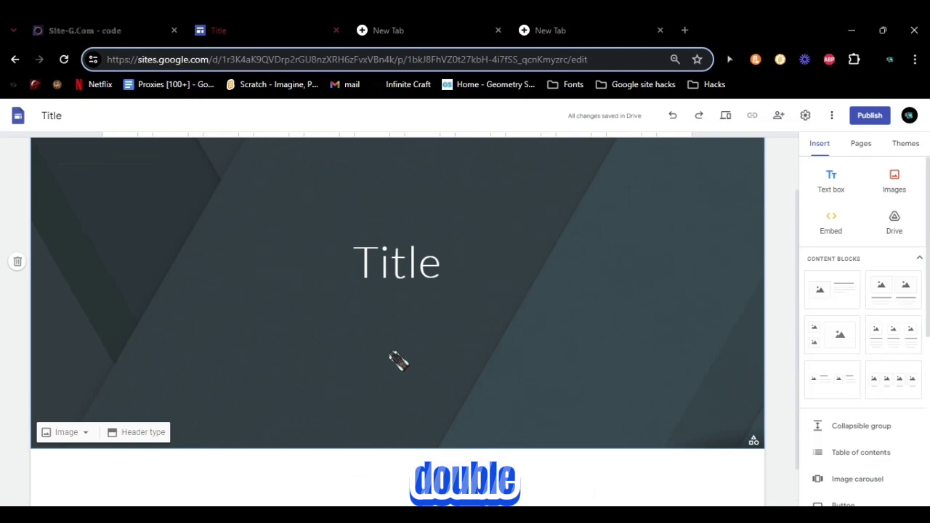
pyautogui.doubleClick(398, 360)
# Step: Paste the copied search-bar HTML into the Embed code box
pyautogui.click(363, 354)
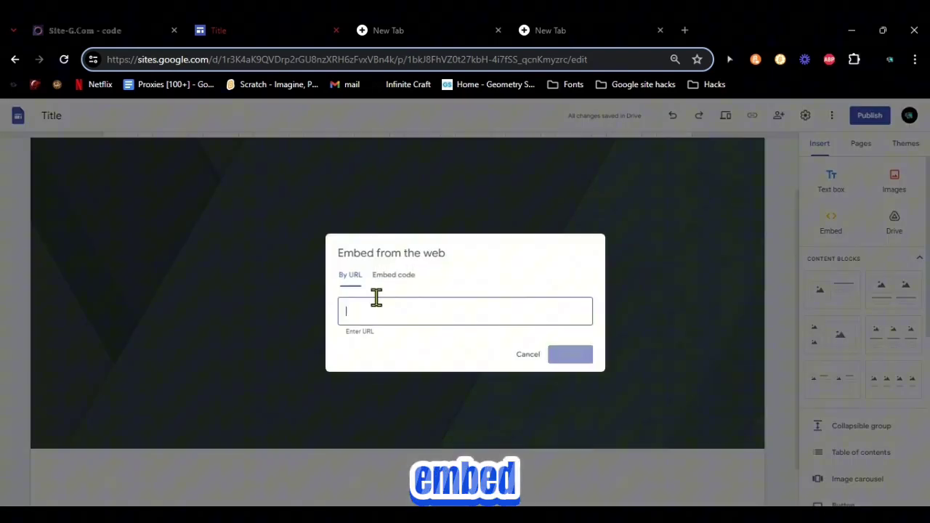
pyautogui.click(396, 276)
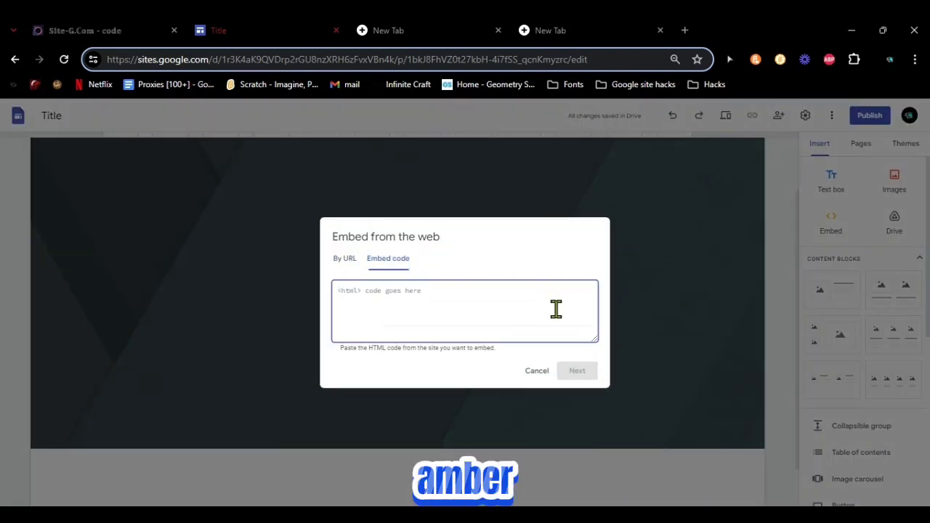
pyautogui.hotkey('ctrl', 'v')
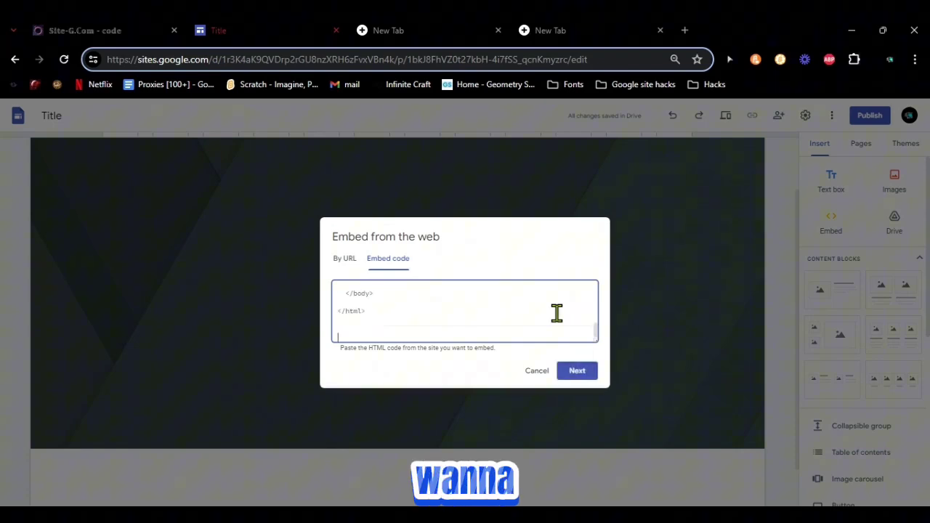
pyautogui.scroll(3, 473, 326)
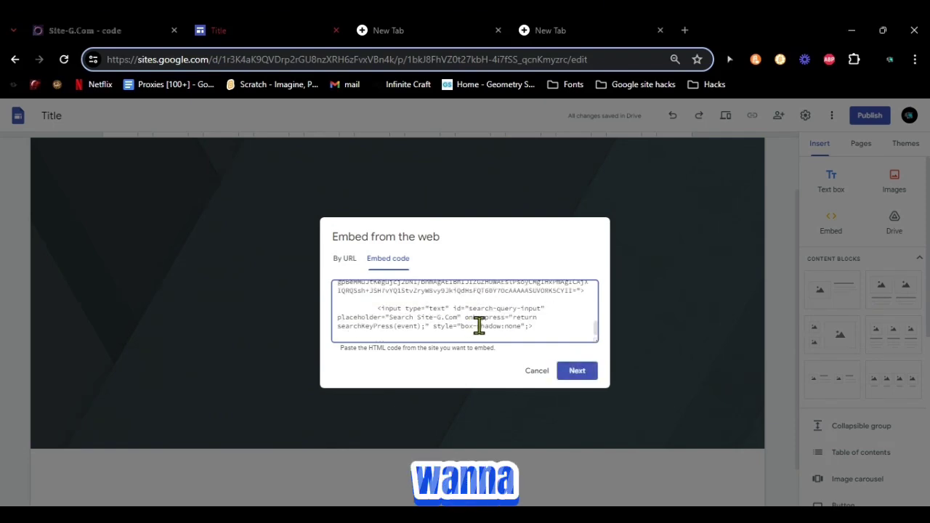
# Step: Change the search placeholder to 'Search title' and insert the embed into the header
pyautogui.moveTo(374, 308); pyautogui.dragTo(523, 293)
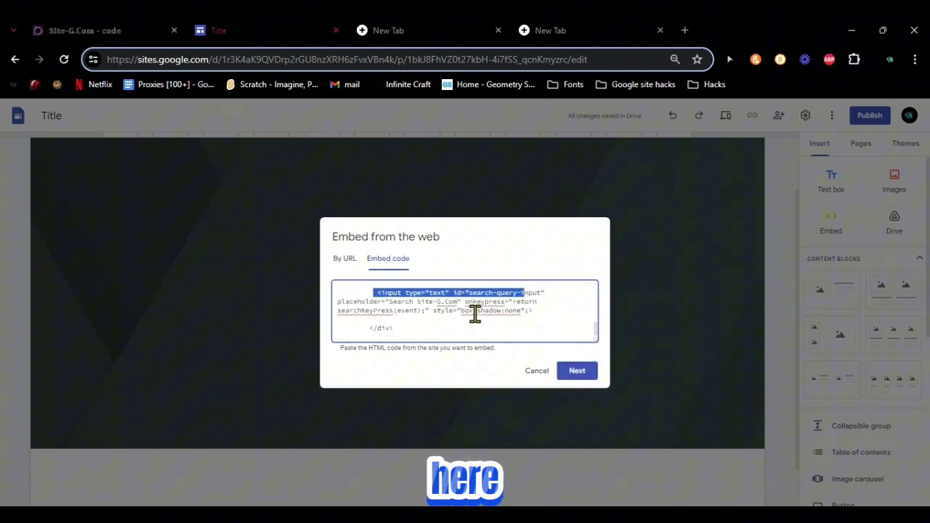
pyautogui.doubleClick(396, 302)
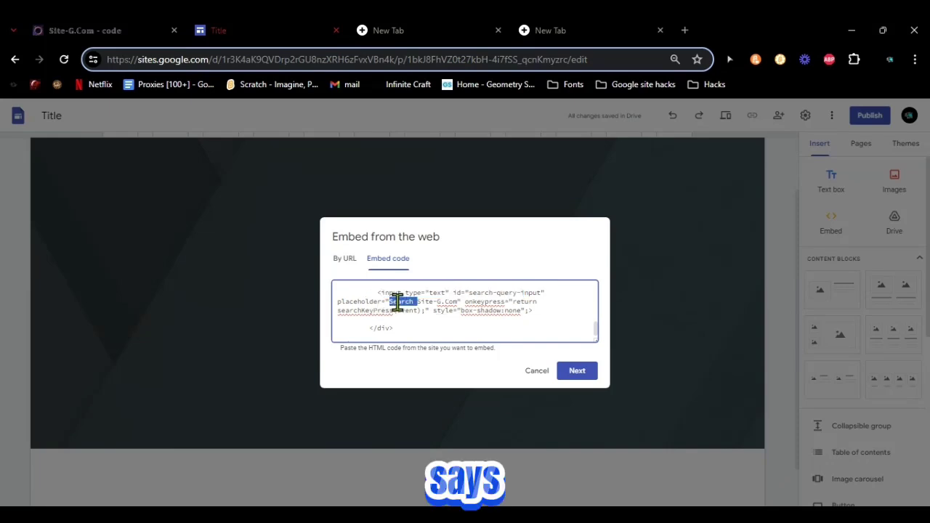
pyautogui.doubleClick(451, 301)
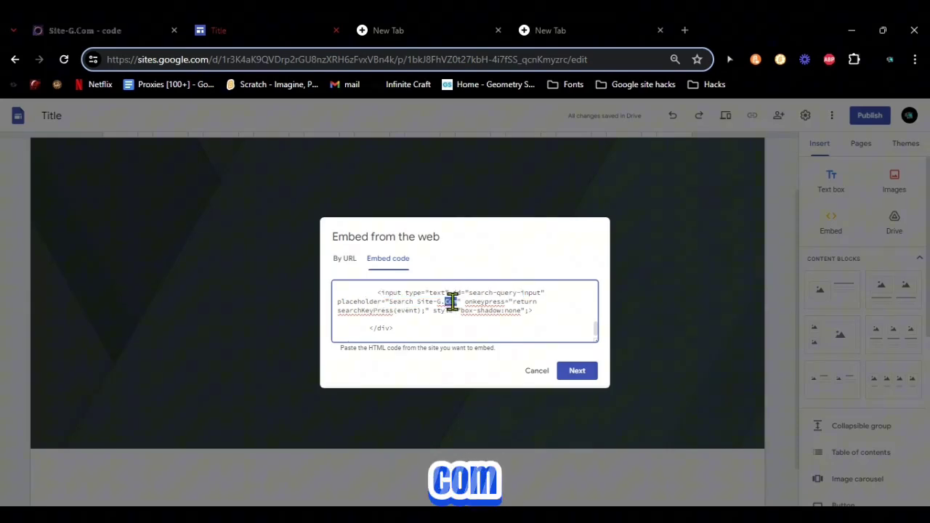
pyautogui.press('BackSpace')
pyautogui.press('BackSpace')
pyautogui.press('BackSpace')
pyautogui.press('BackSpace')
pyautogui.press('BackSpace')
pyautogui.press('BackSpace')
pyautogui.press('BackSpace')
pyautogui.press('BackSpace')
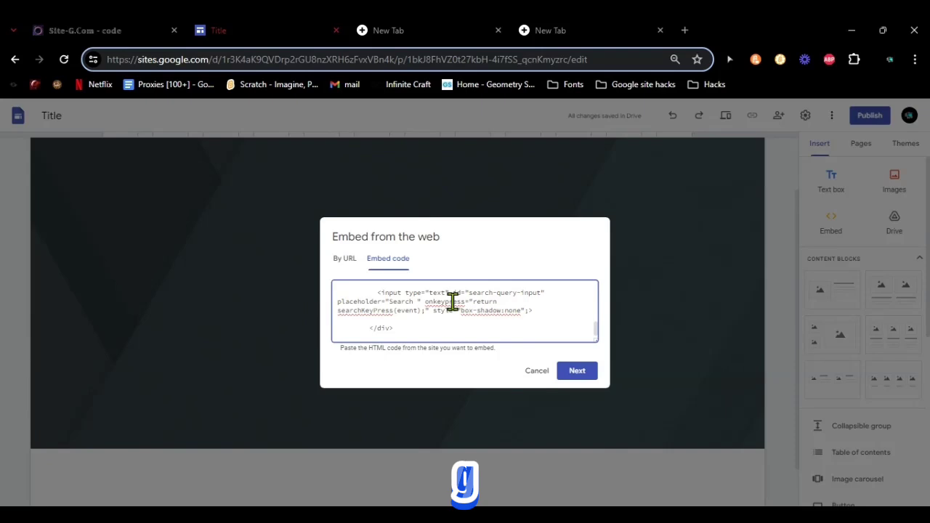
pyautogui.write('title')
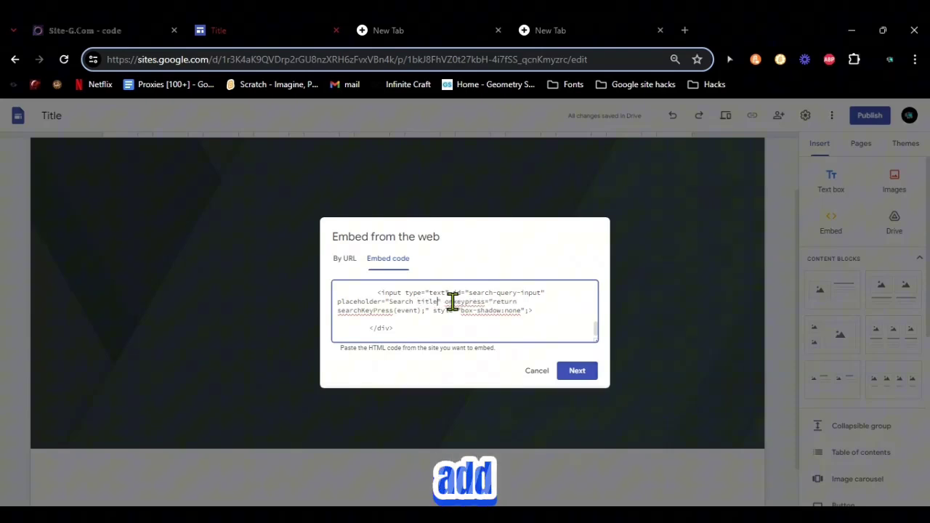
pyautogui.click(581, 371)
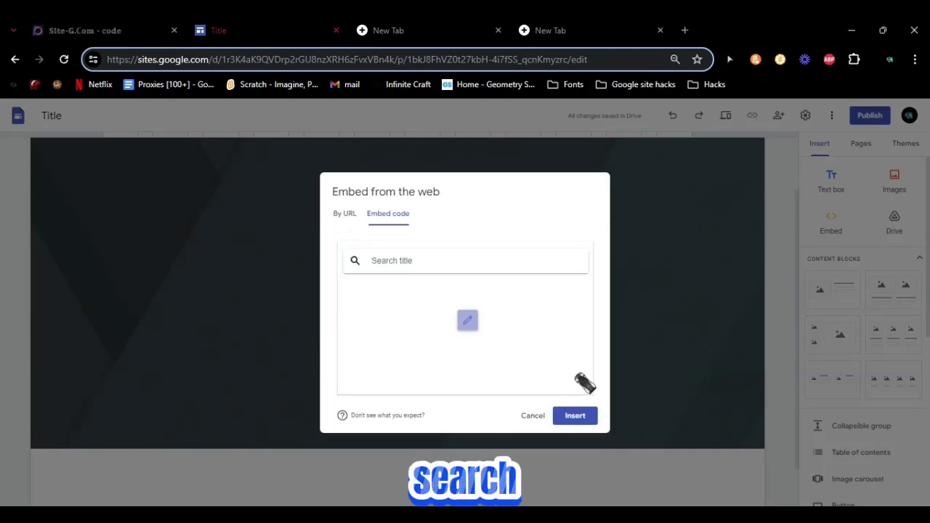
pyautogui.click(581, 415)
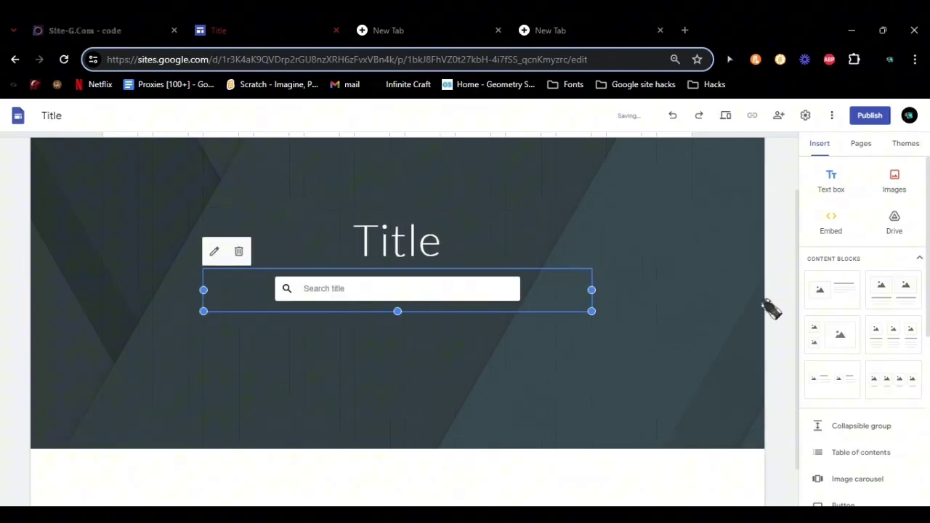
# Step: Add a new page named 'COOL STUFF!!' with a Large banner header
pyautogui.click(861, 146)
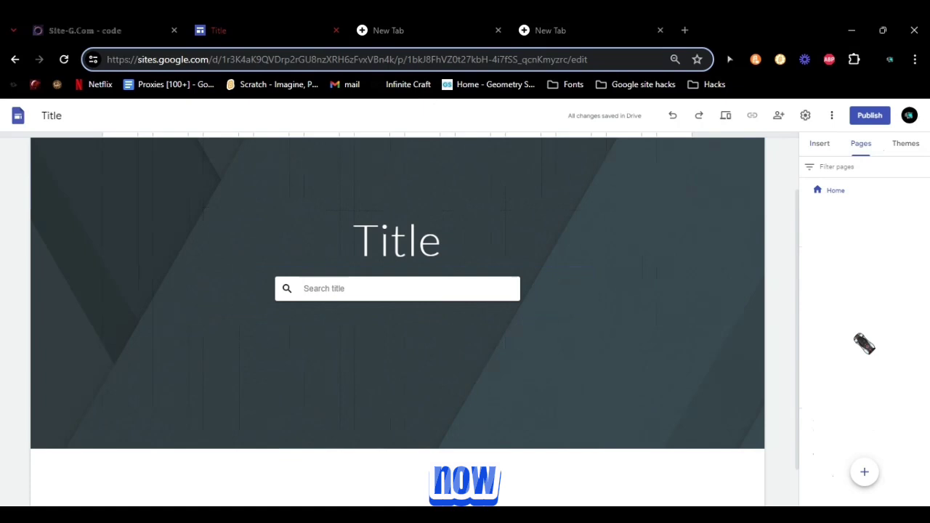
pyautogui.click(866, 474)
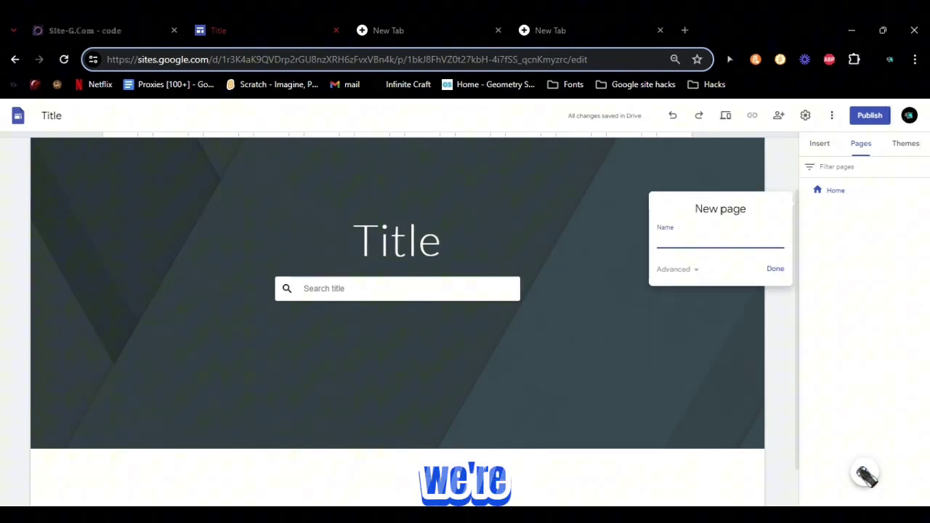
pyautogui.write('q')
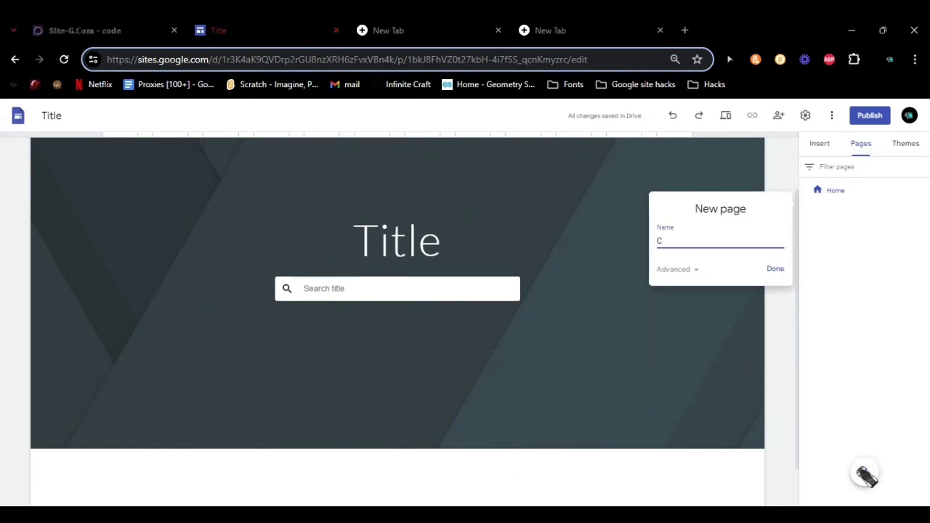
pyautogui.write('ool STUFF!!')
pyautogui.click(774, 269)
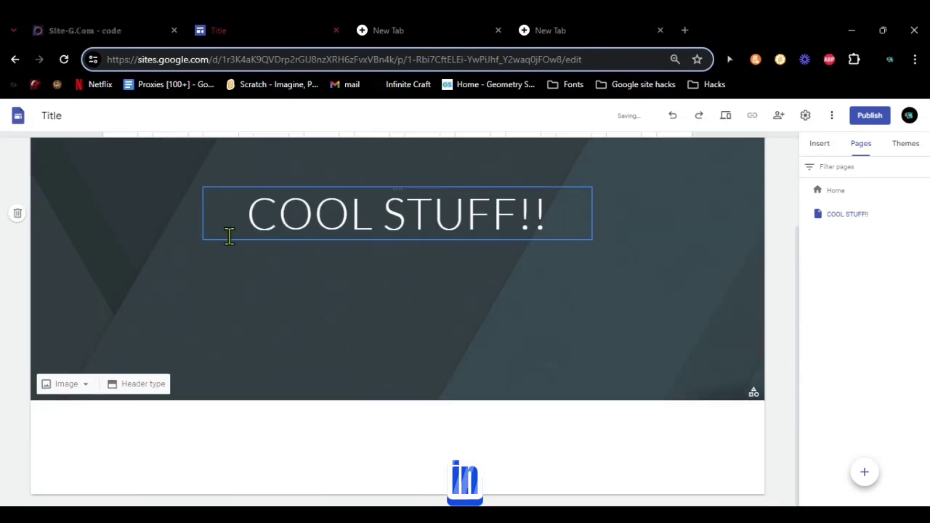
pyautogui.click(135, 385)
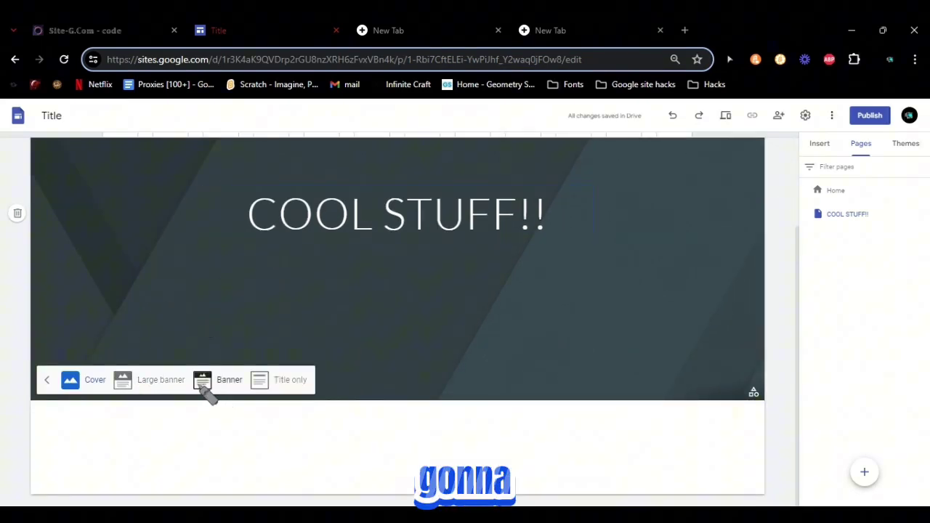
pyautogui.click(175, 380)
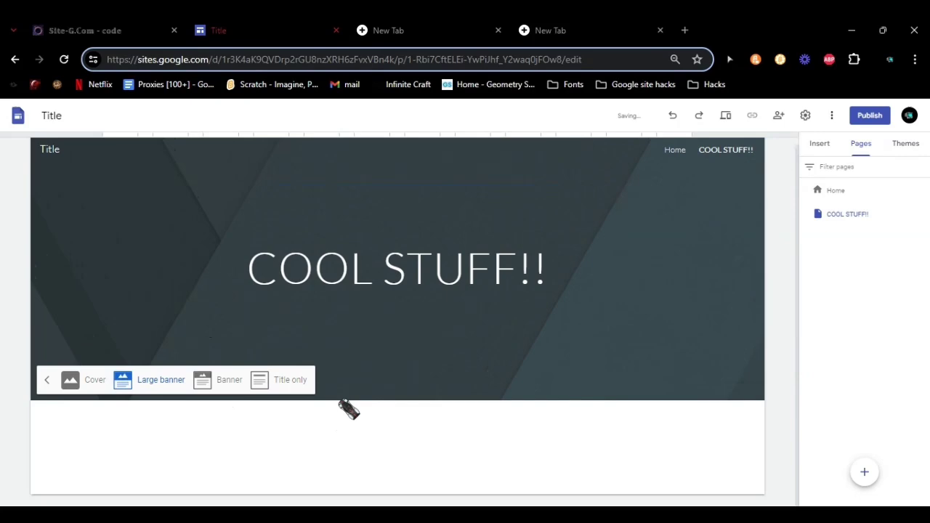
# Step: Open neal.fun/infinite-craft/ in the spare tab and copy its address
pyautogui.click(404, 29)
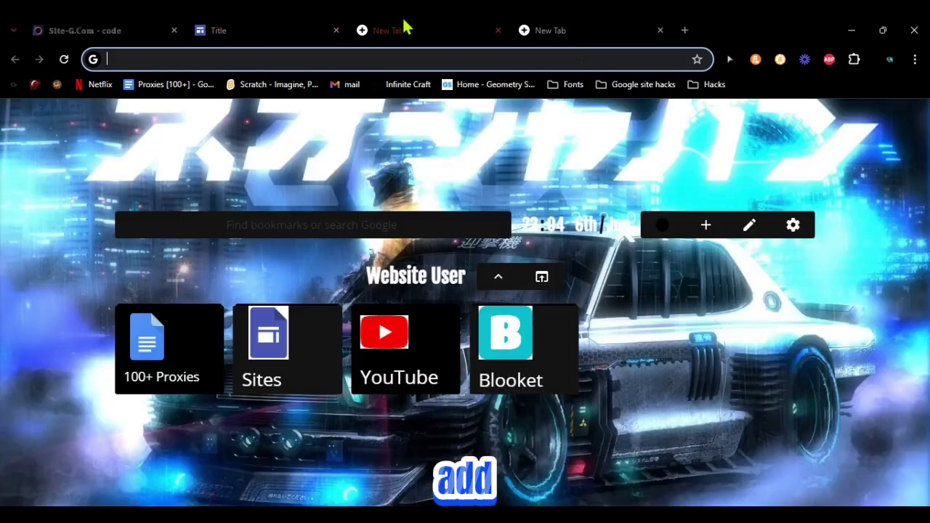
pyautogui.click(398, 85)
pyautogui.click(365, 58)
pyautogui.hotkey('ctrl', 'c')
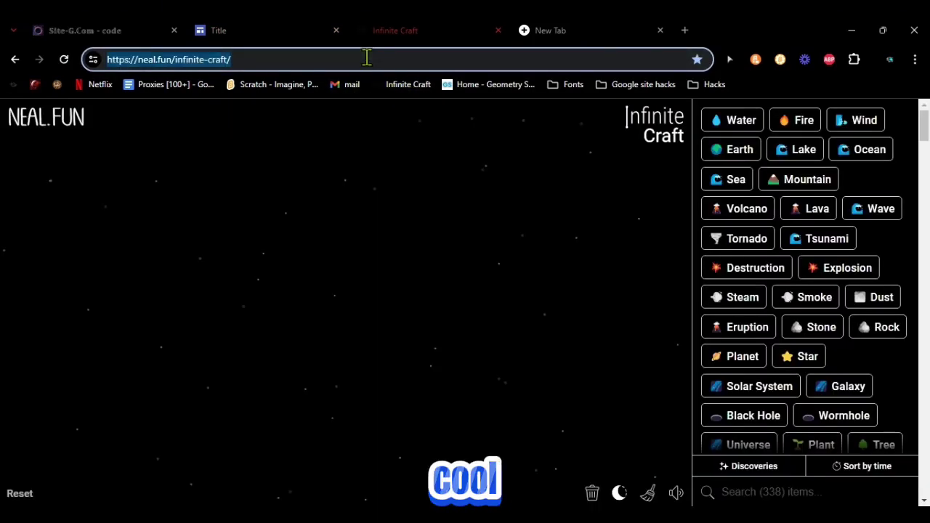
pyautogui.click(42, 28)
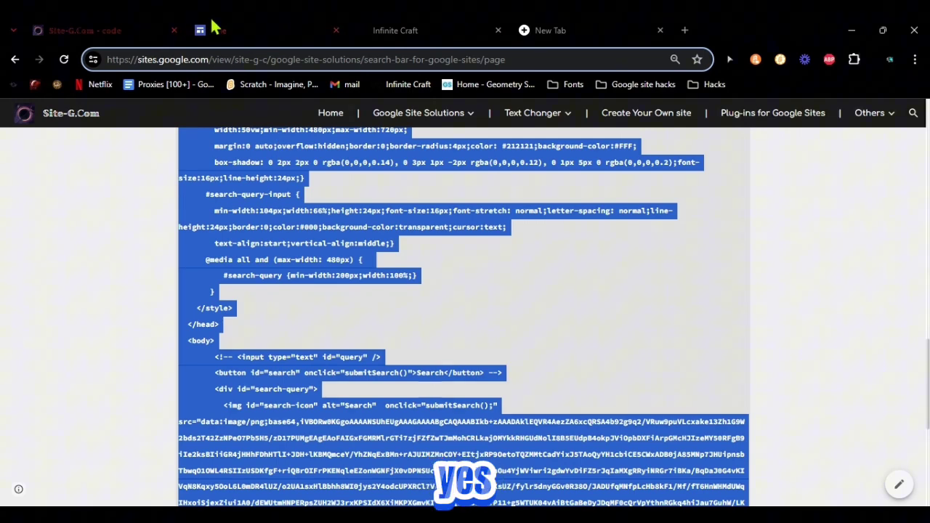
# Step: Embed the Infinite Craft link on COOL STUFF!! and centre it beneath the banner
pyautogui.click(247, 32)
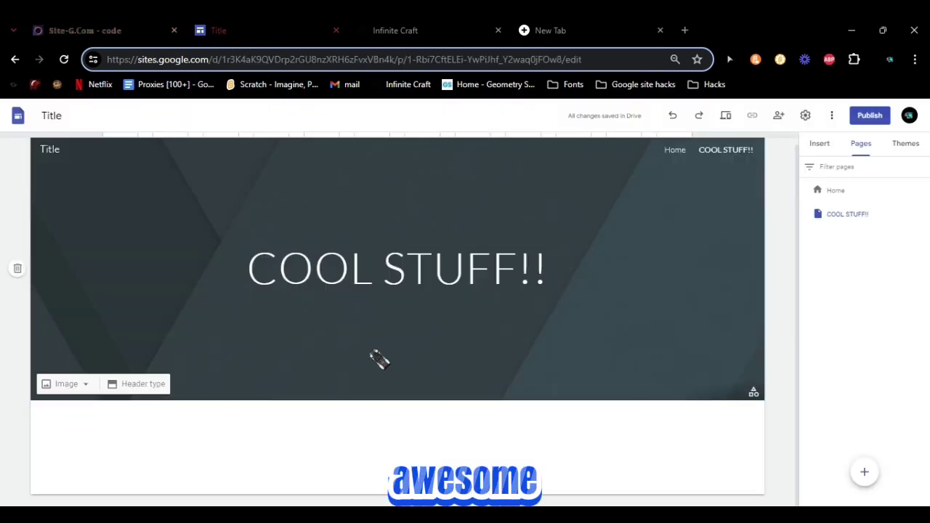
pyautogui.hotkey('ctrl', 'v')
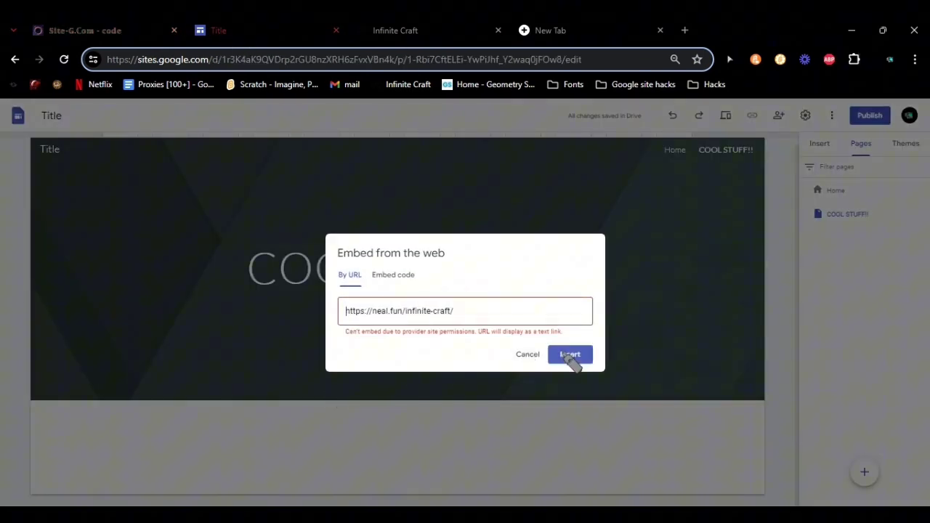
pyautogui.click(564, 355)
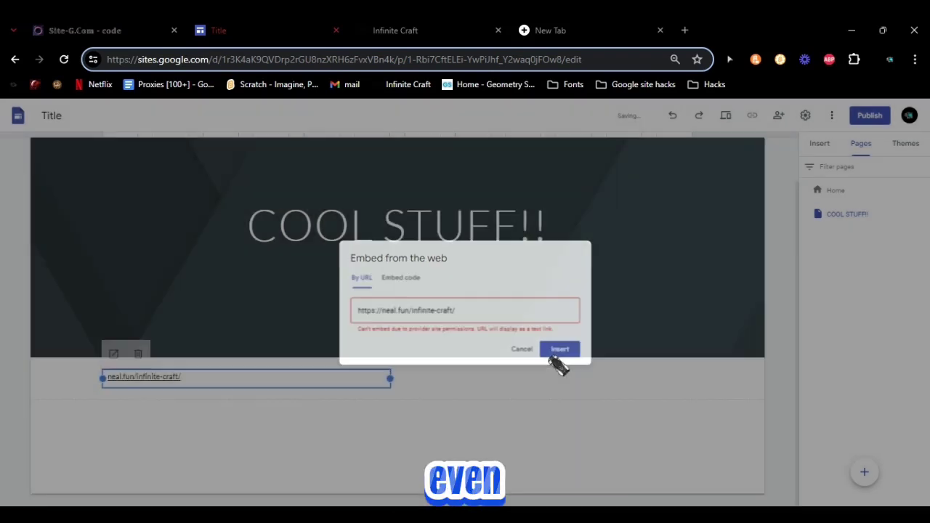
pyautogui.moveTo(384, 373); pyautogui.dragTo(554, 388)
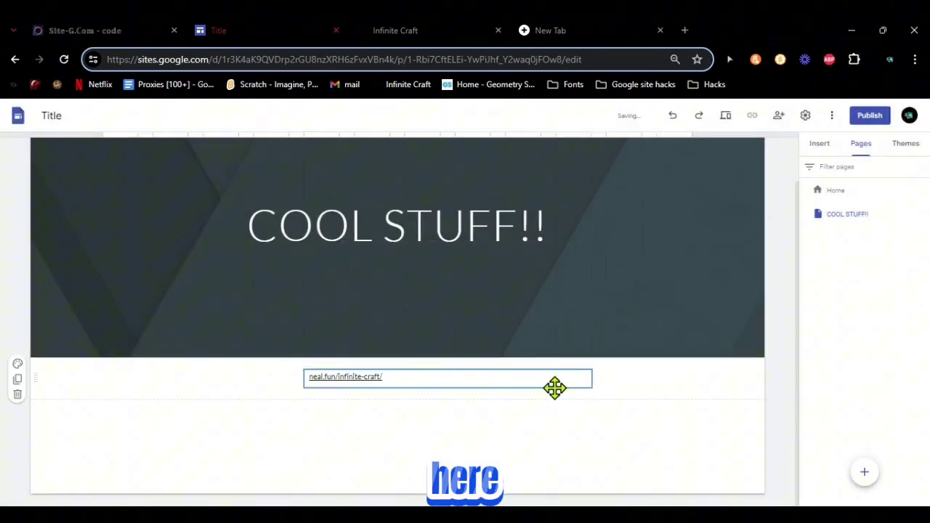
pyautogui.click(879, 285)
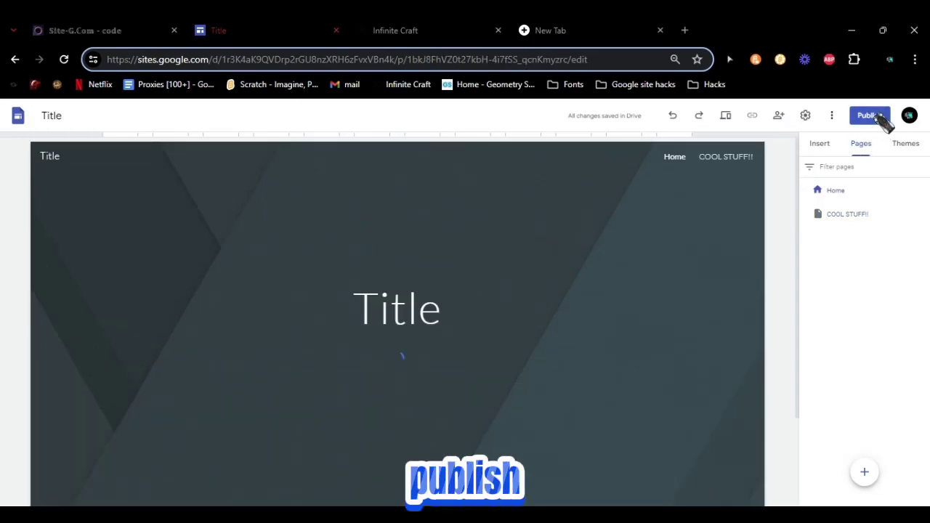
# Step: Publish the site at its default sites.google.com/view address
pyautogui.click(885, 118)
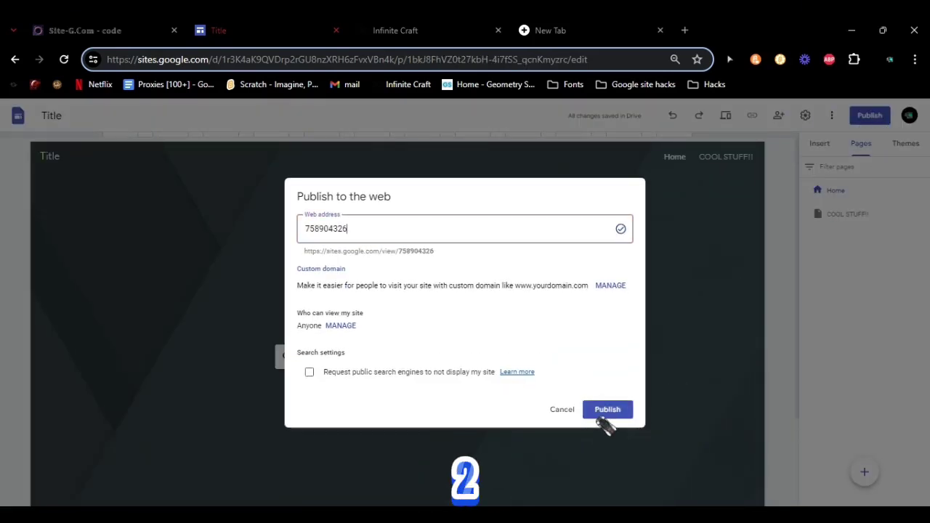
pyautogui.click(610, 413)
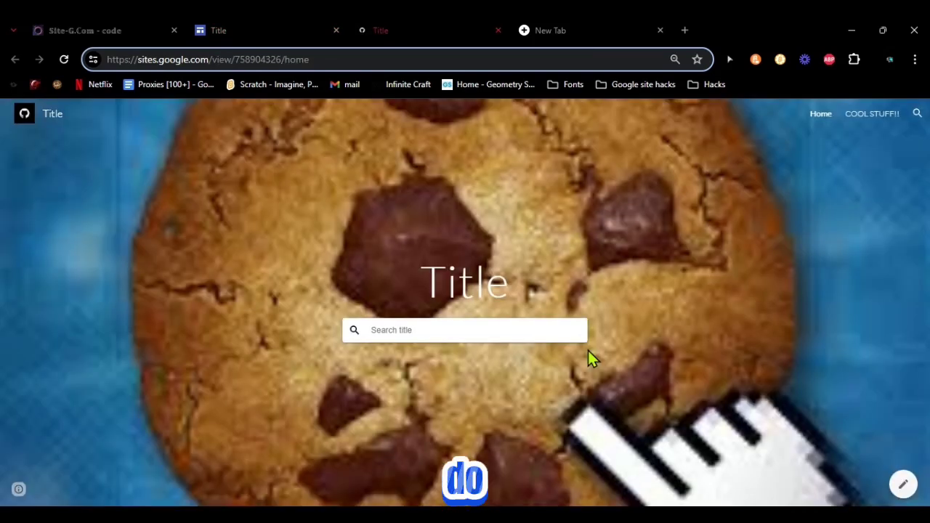
# Step: Run a test search on the live site and trim its search URL to end at ?query=
pyautogui.click(917, 114)
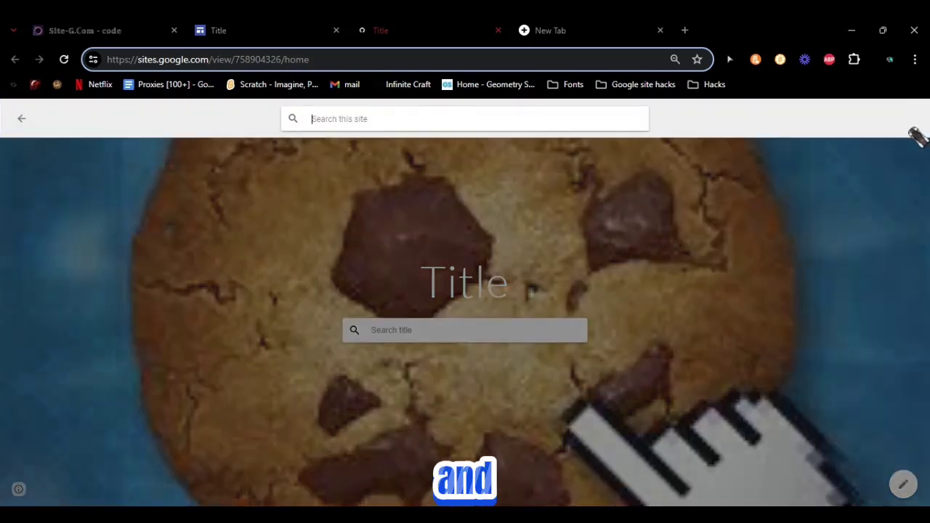
pyautogui.press('Return')
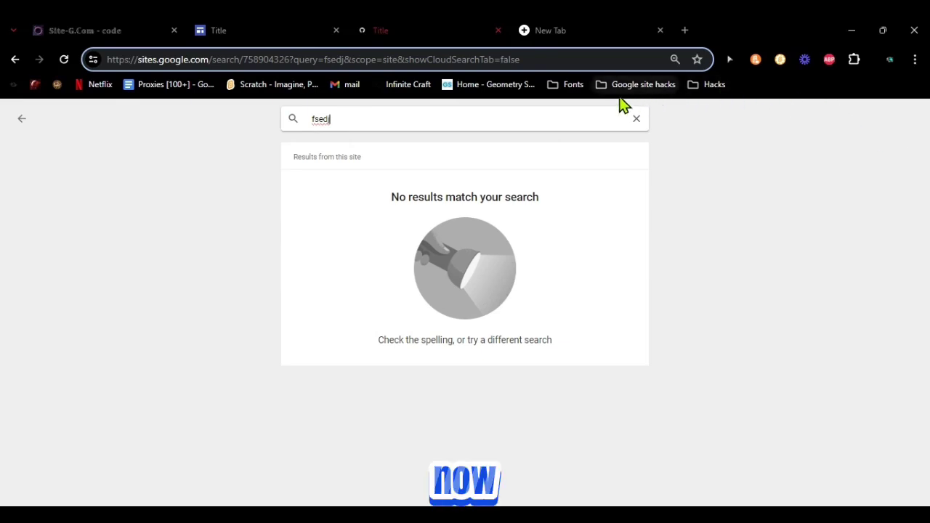
pyautogui.moveTo(567, 57); pyautogui.dragTo(327, 90)
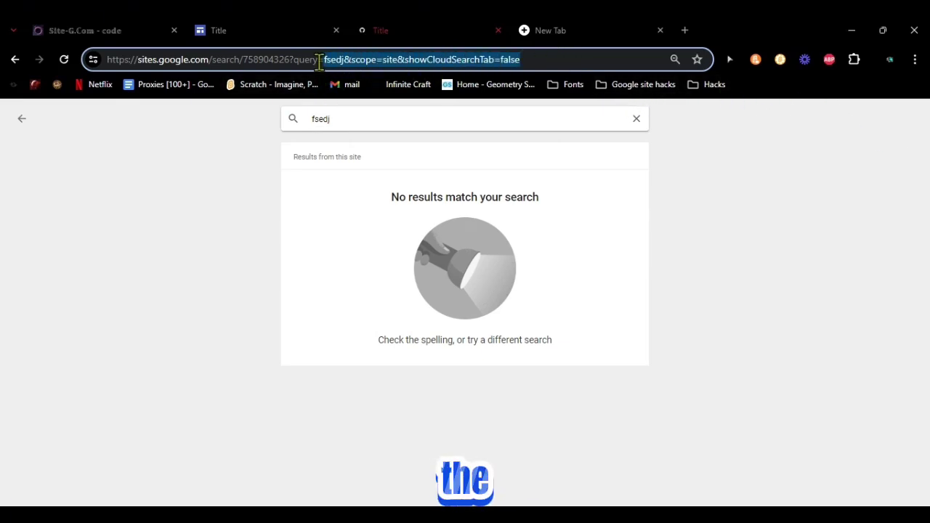
pyautogui.press('BackSpace')
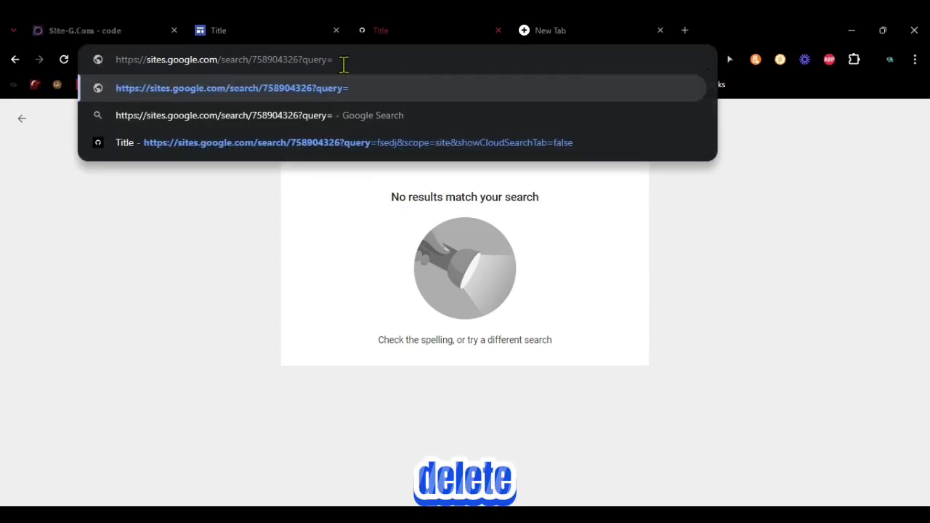
pyautogui.hotkey('ctrl', 'a')
pyautogui.hotkey('ctrl', 'c')
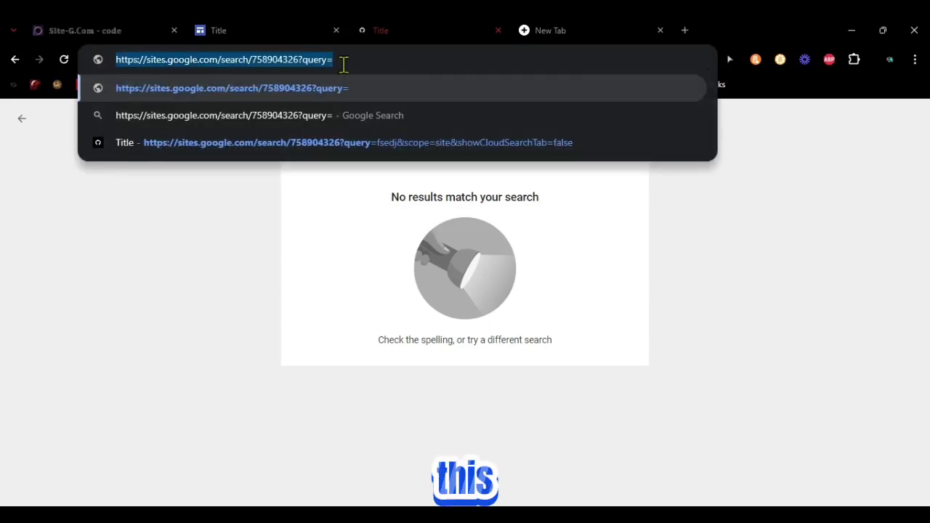
# Step: Replace the search embed's siteSearchUrl placeholder with the site's copied ?query= URL
pyautogui.click(308, 28)
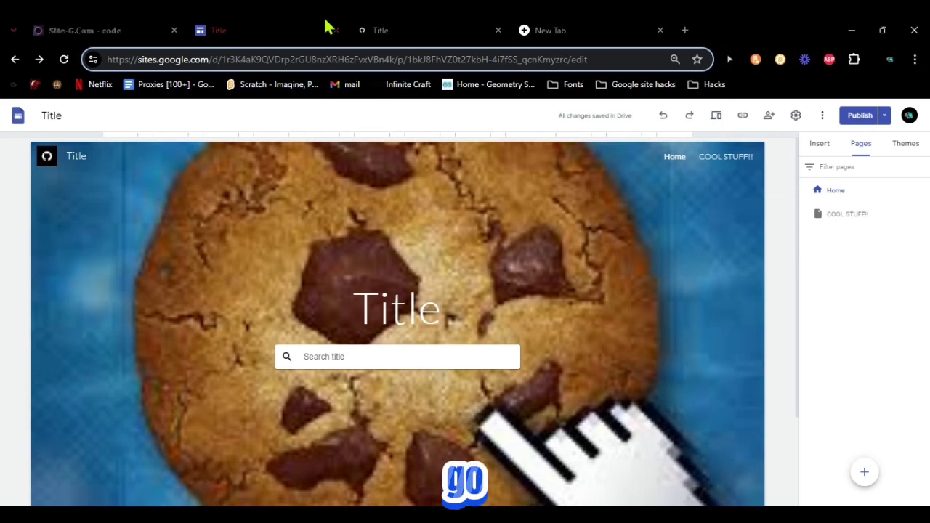
pyautogui.doubleClick(353, 356)
pyautogui.scroll(-5, 405, 304)
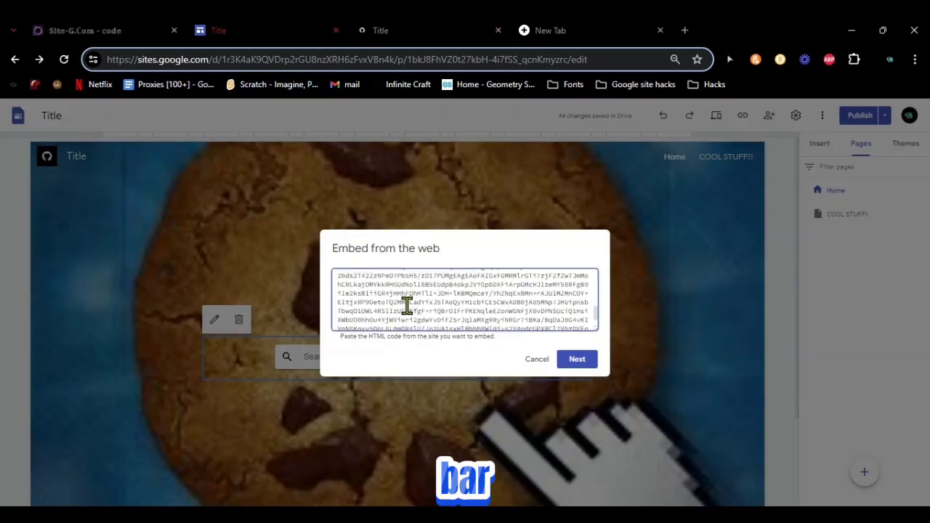
pyautogui.scroll(10, 408, 302)
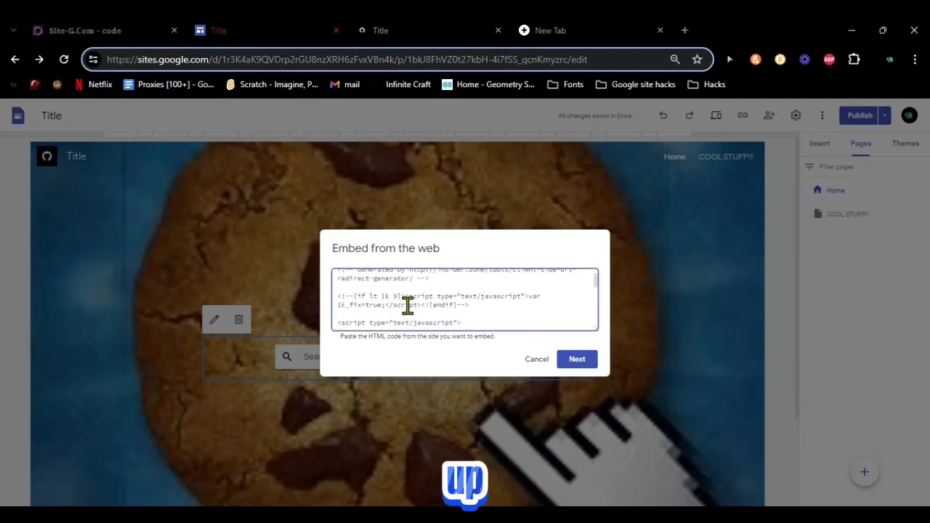
pyautogui.scroll(-2, 412, 297)
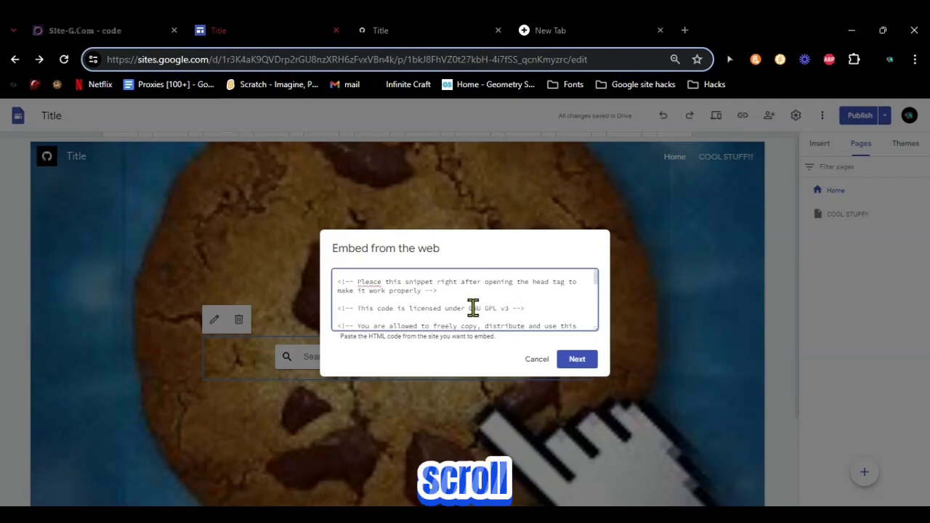
pyautogui.scroll(-3, 475, 307)
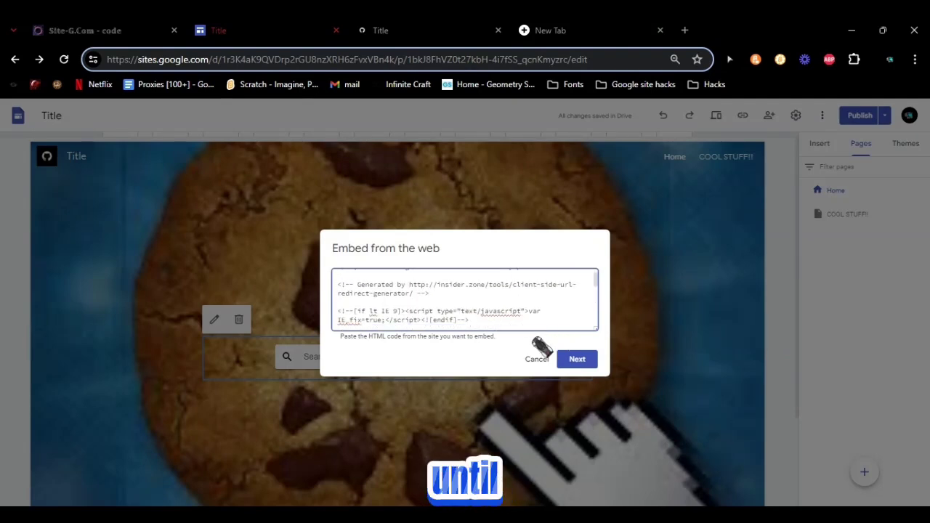
pyautogui.scroll(-3, 518, 328)
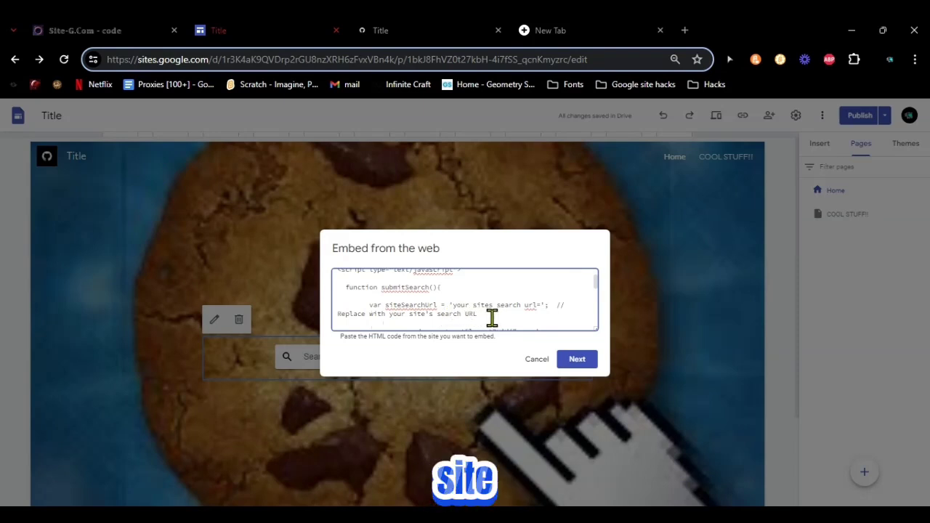
pyautogui.moveTo(540, 305); pyautogui.dragTo(453, 305)
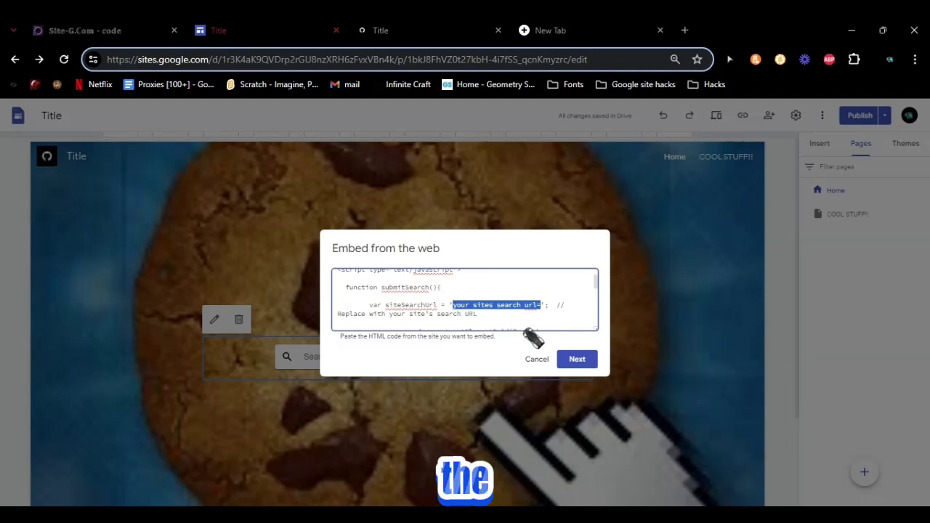
pyautogui.hotkey('ctrl', 'v')
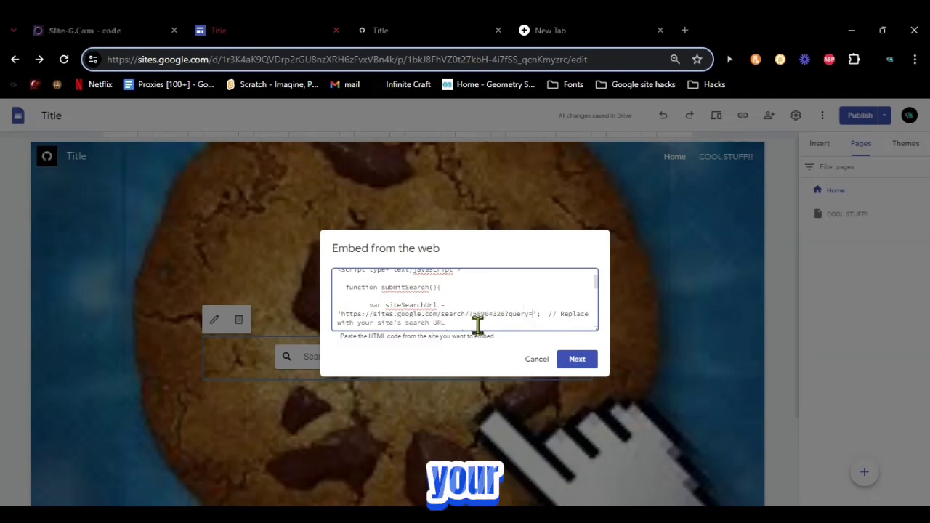
pyautogui.click(593, 366)
# Step: Save the updated embed, republish the site, and view the live published site
pyautogui.click(586, 405)
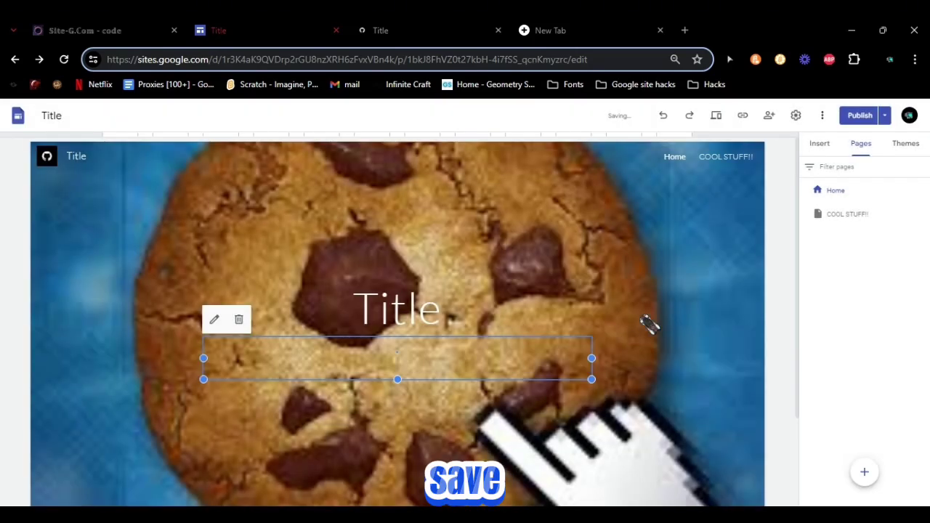
pyautogui.click(863, 116)
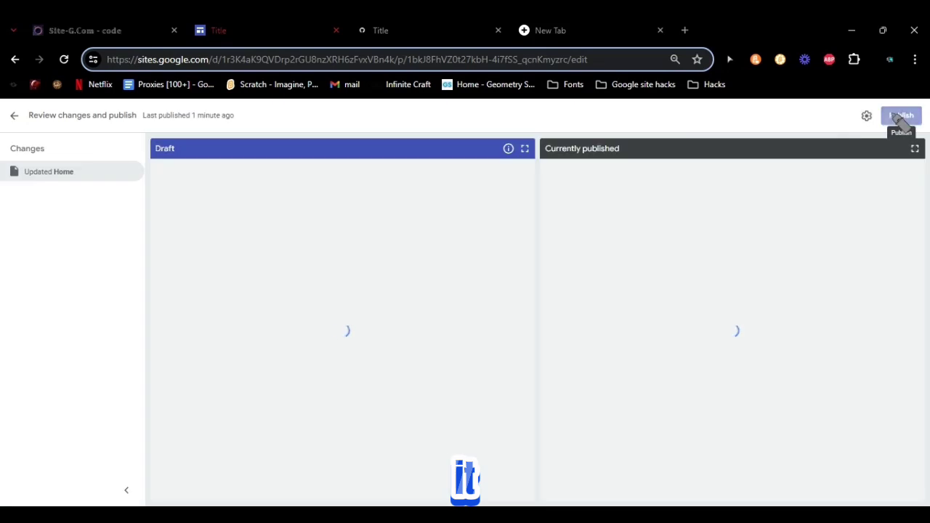
pyautogui.click(901, 117)
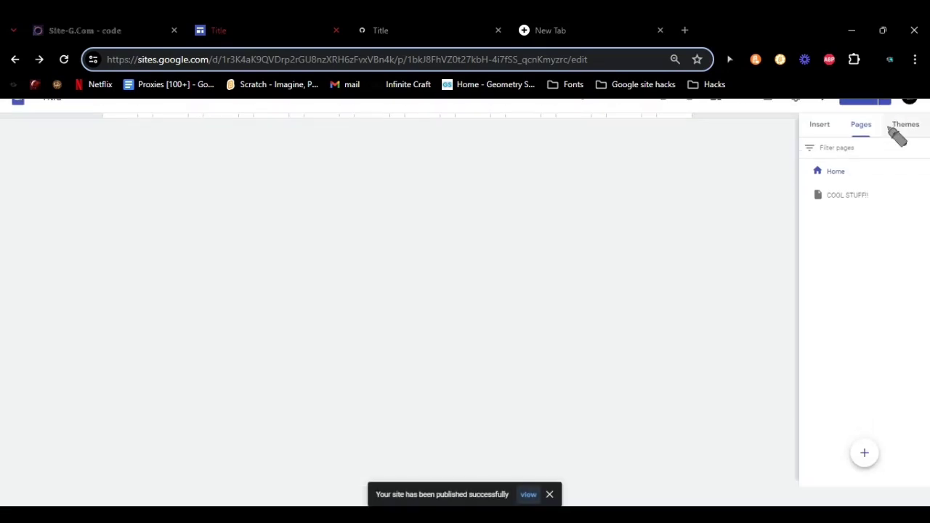
pyautogui.click(884, 115)
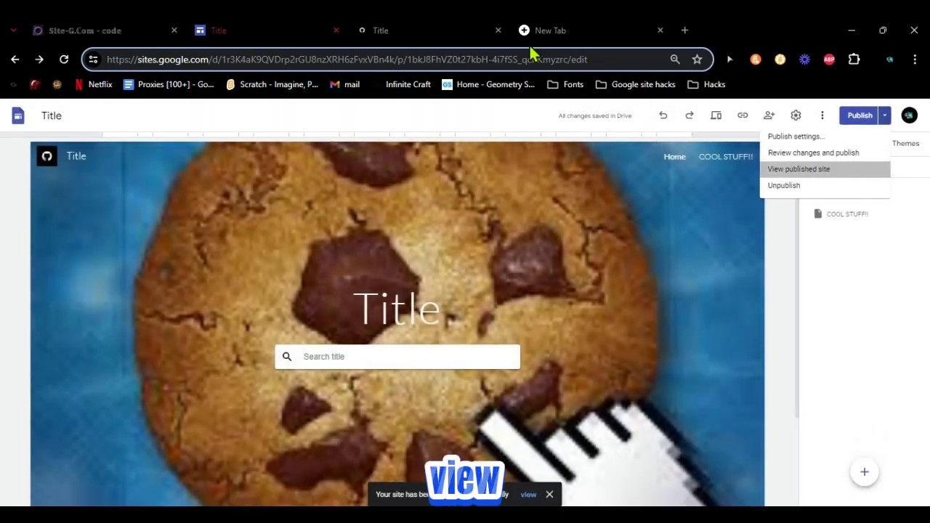
pyautogui.click(798, 168)
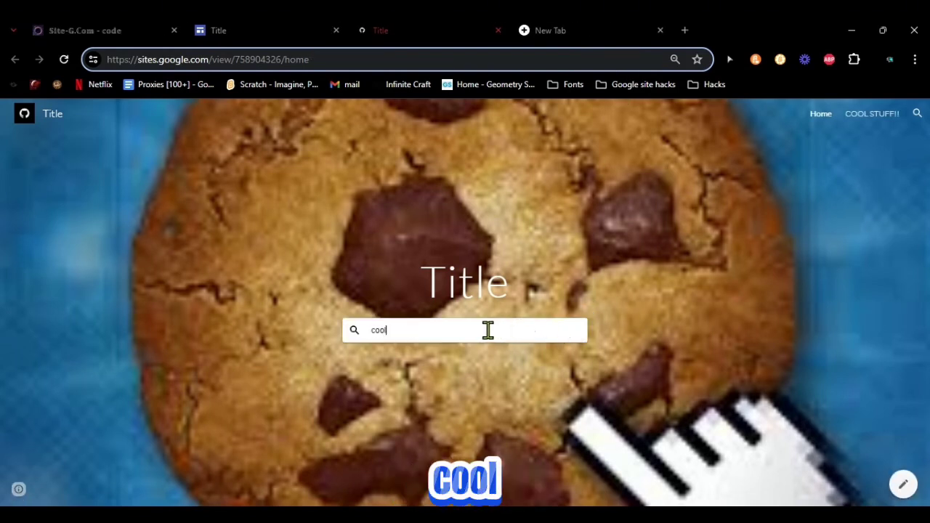
# Step: Search for 'cool', open COOL STUFF!! and its Infinite Craft link, then close both tabs
pyautogui.press('Return')
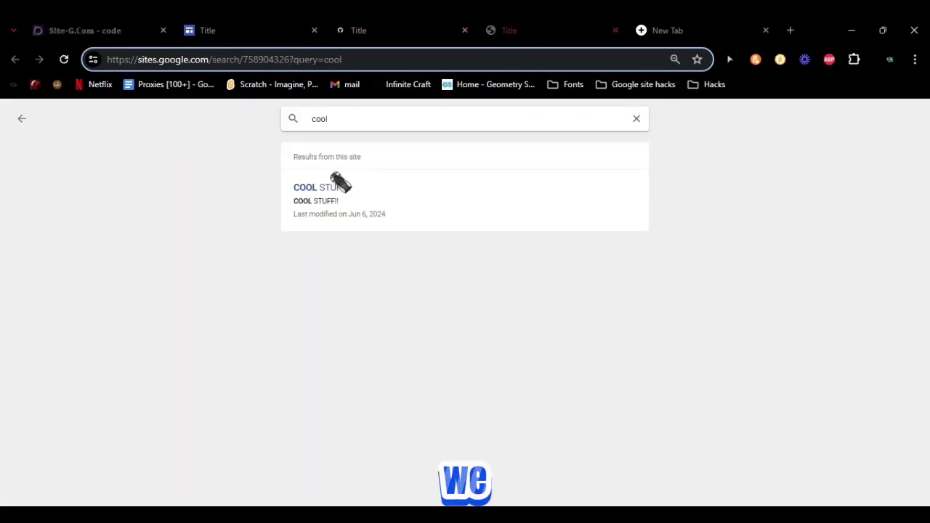
pyautogui.click(328, 194)
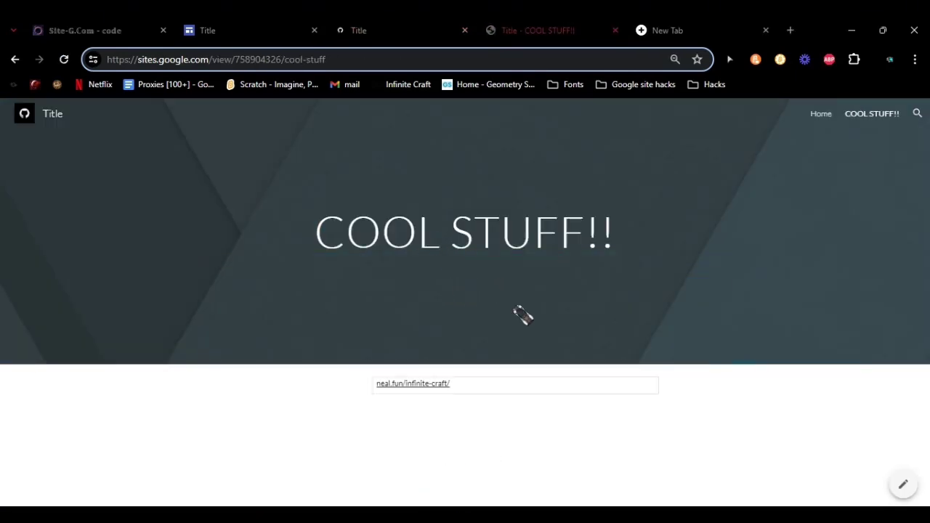
pyautogui.click(442, 384)
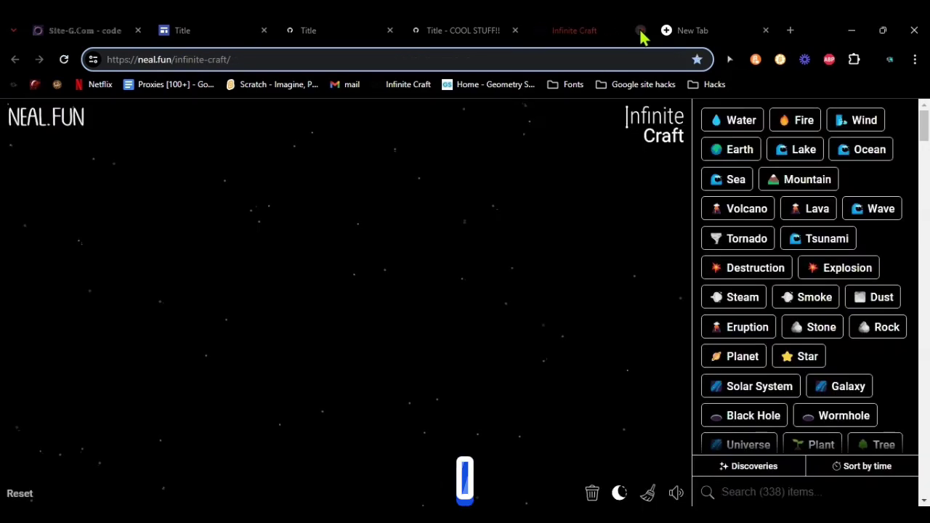
pyautogui.click(640, 31)
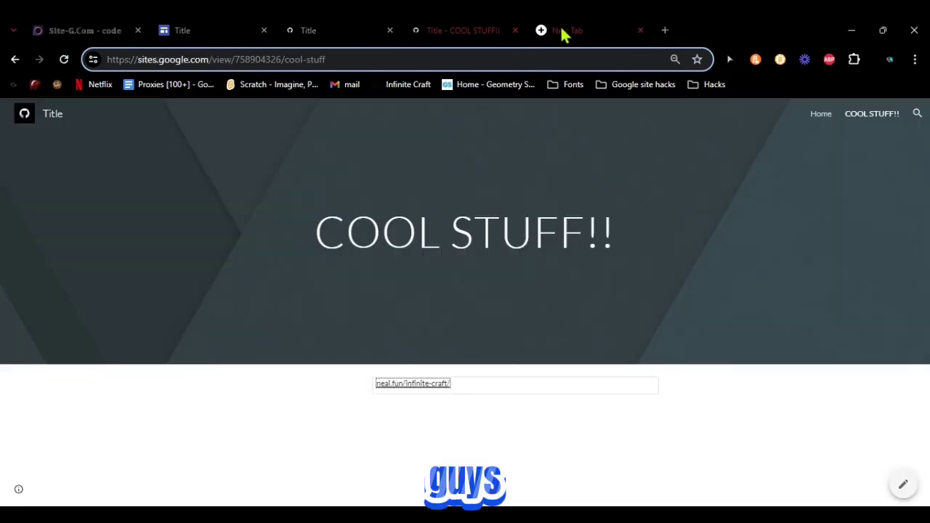
pyautogui.click(515, 30)
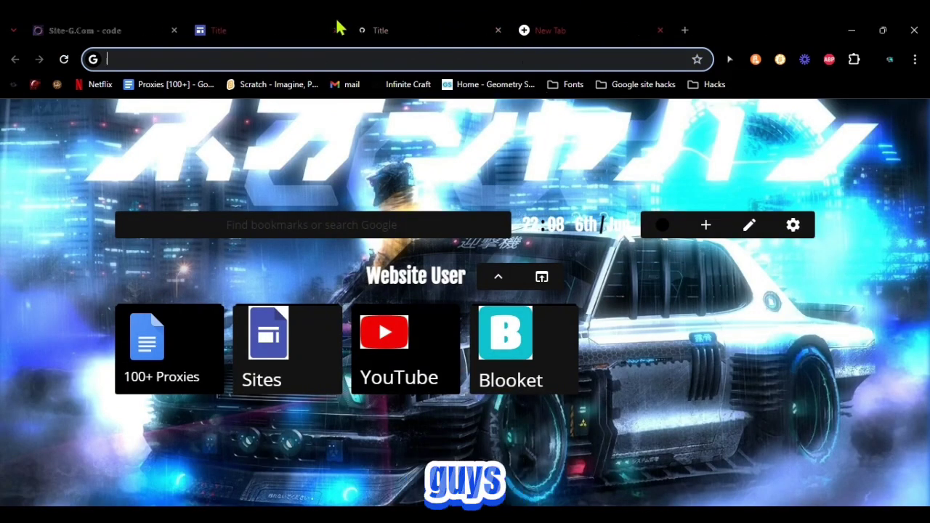
# Step: Switch back to the published Home page tab with 'cool' still in its search bar
pyautogui.click(390, 29)
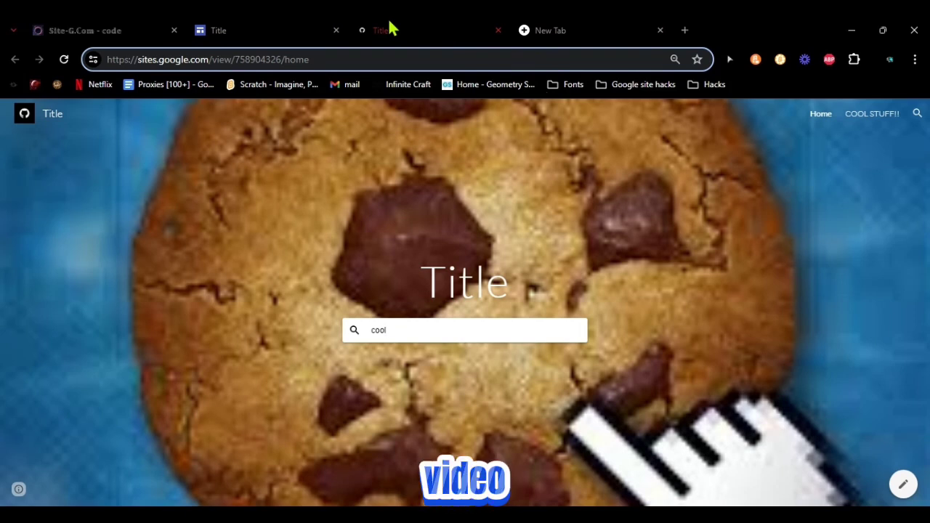